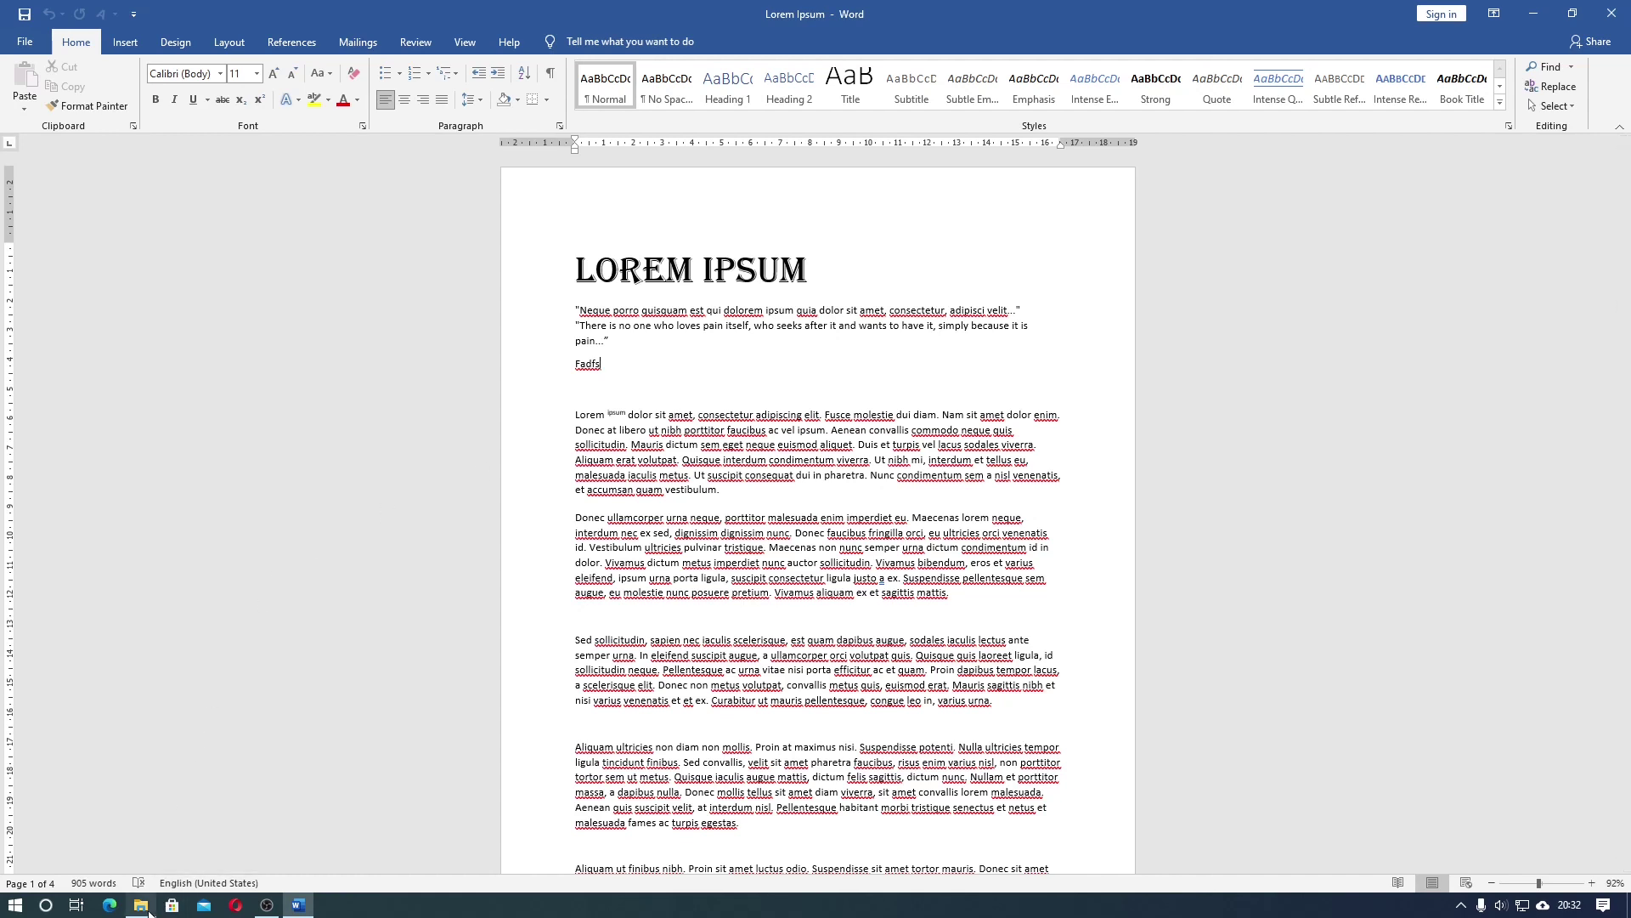
Check the Lorem Ipsum file's type and properties in its folder, then return to Word
left_click(140, 904)
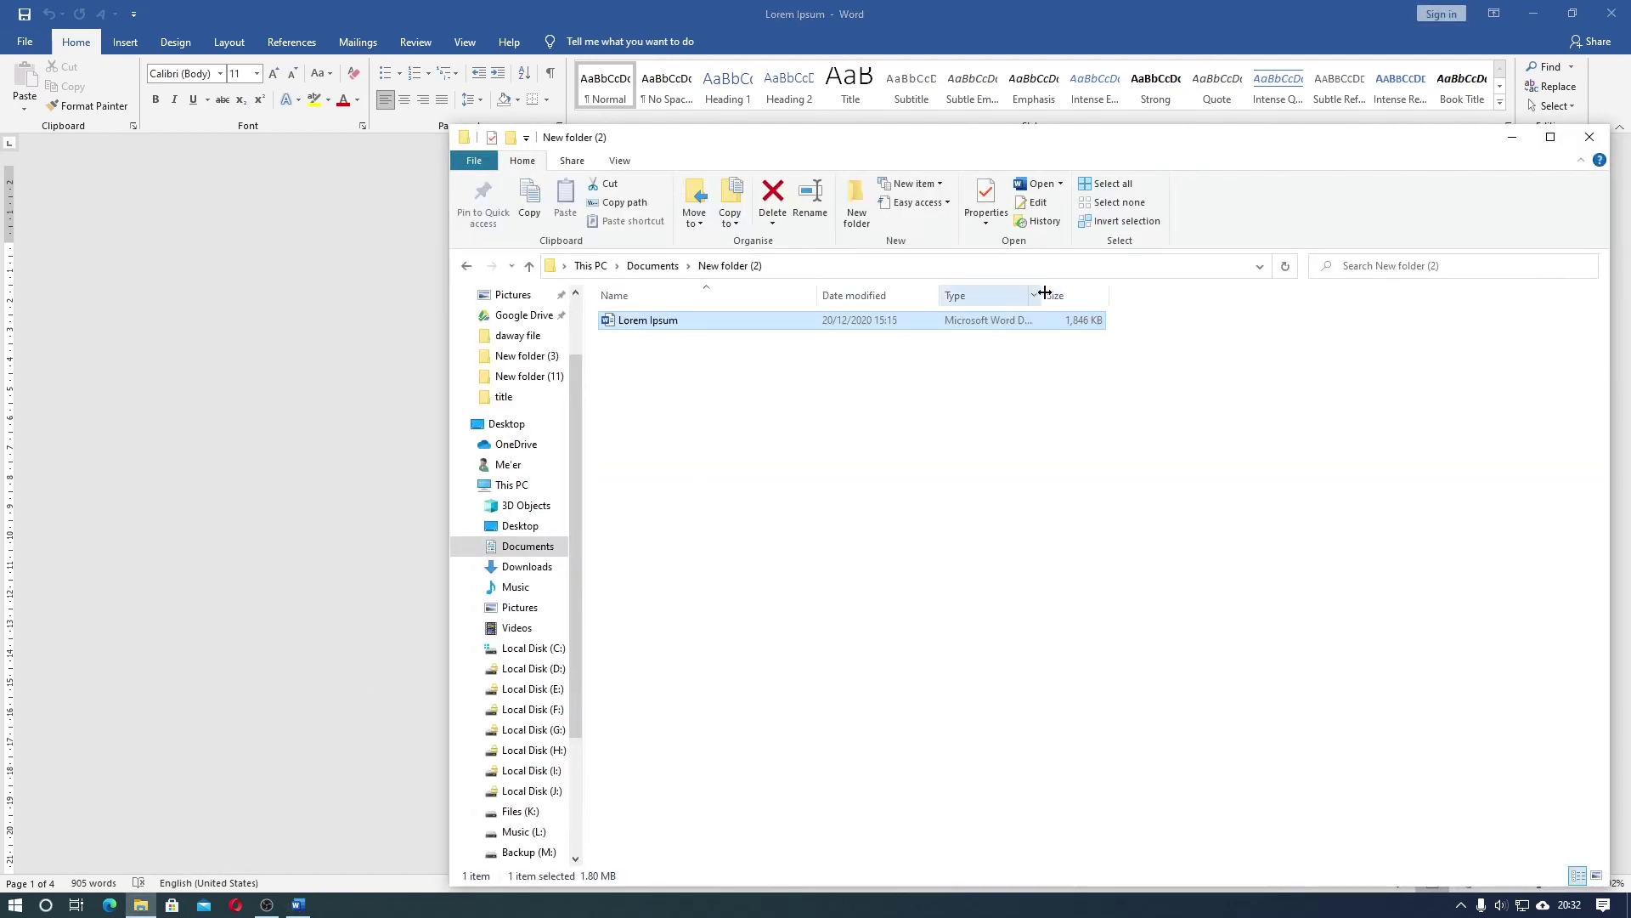
left_click_drag(1045, 293, 1128, 293)
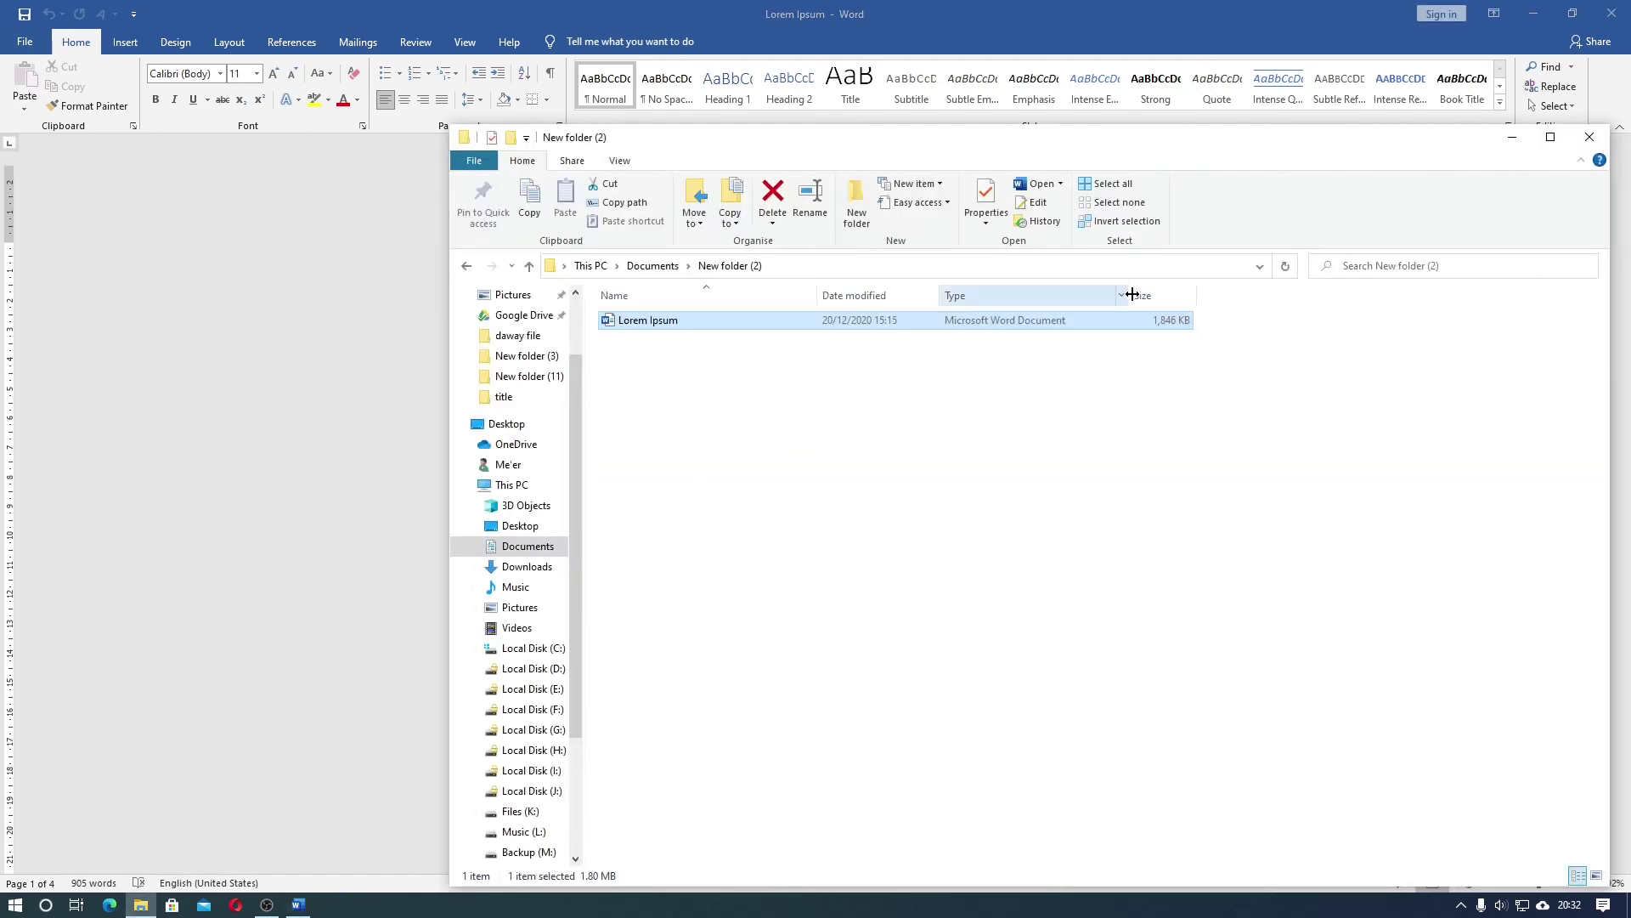
right_click(932, 319)
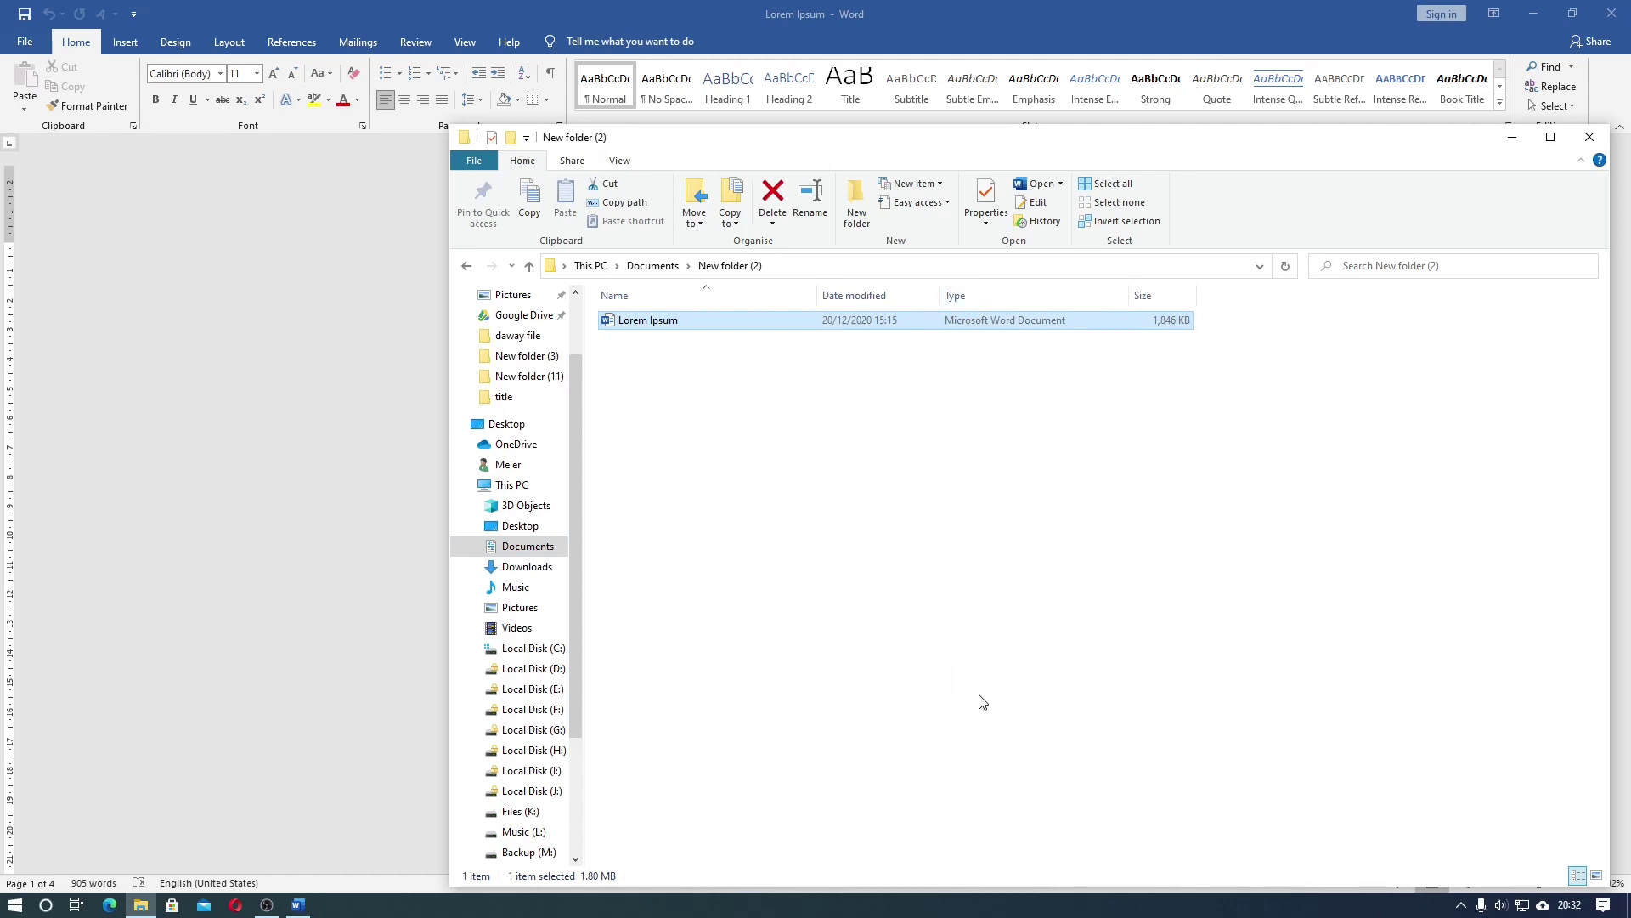
left_click(984, 756)
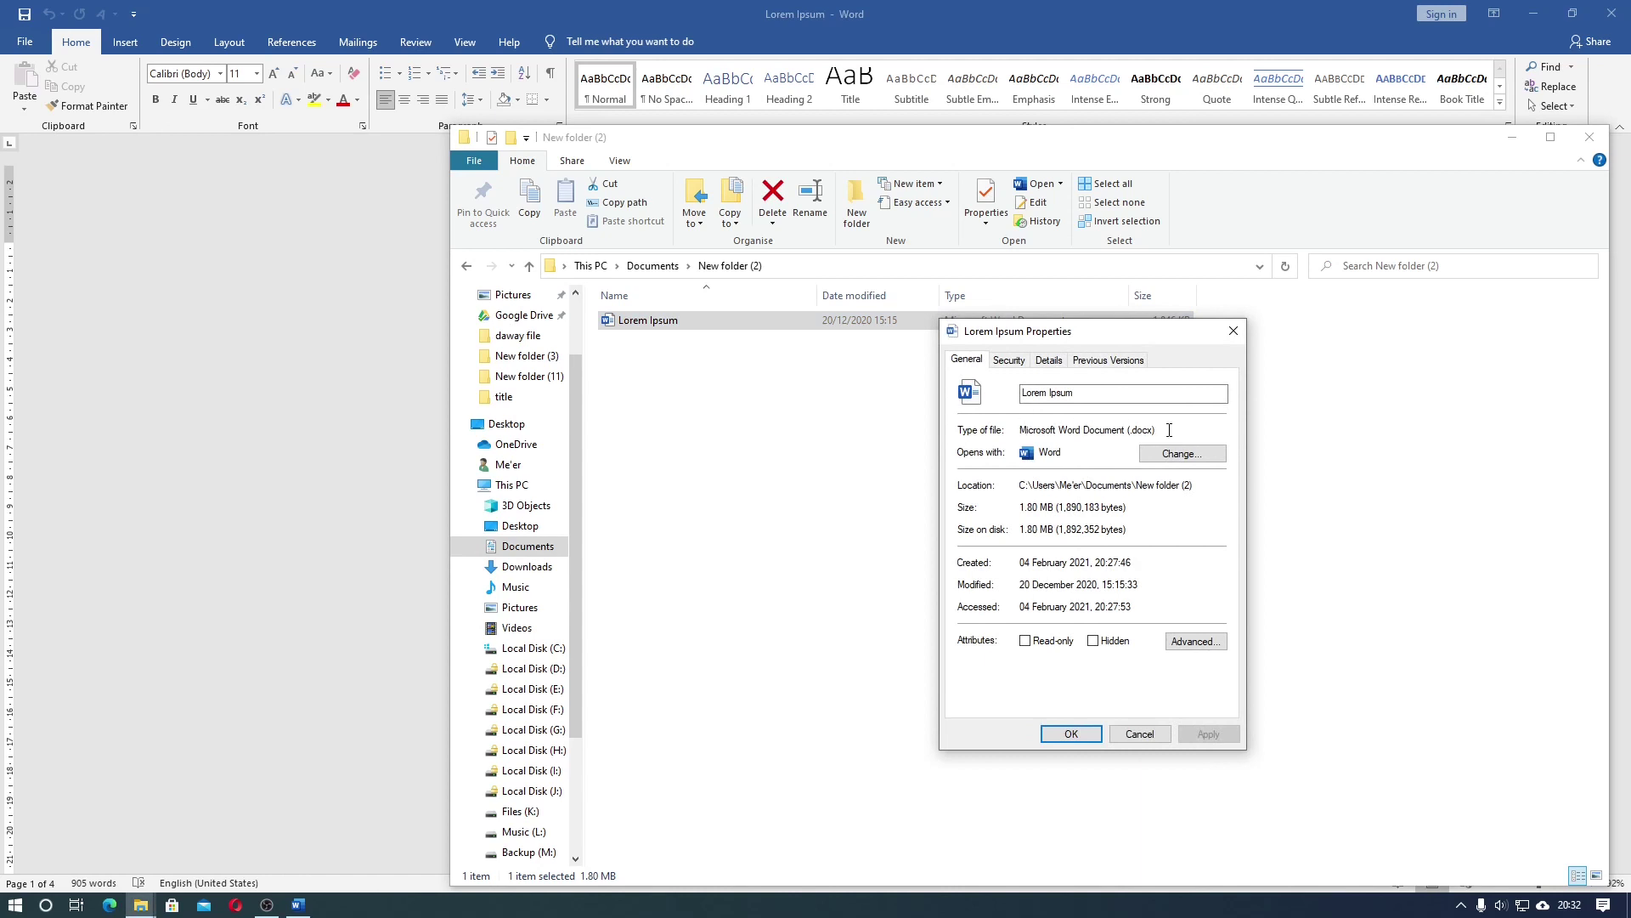
left_click(1140, 733)
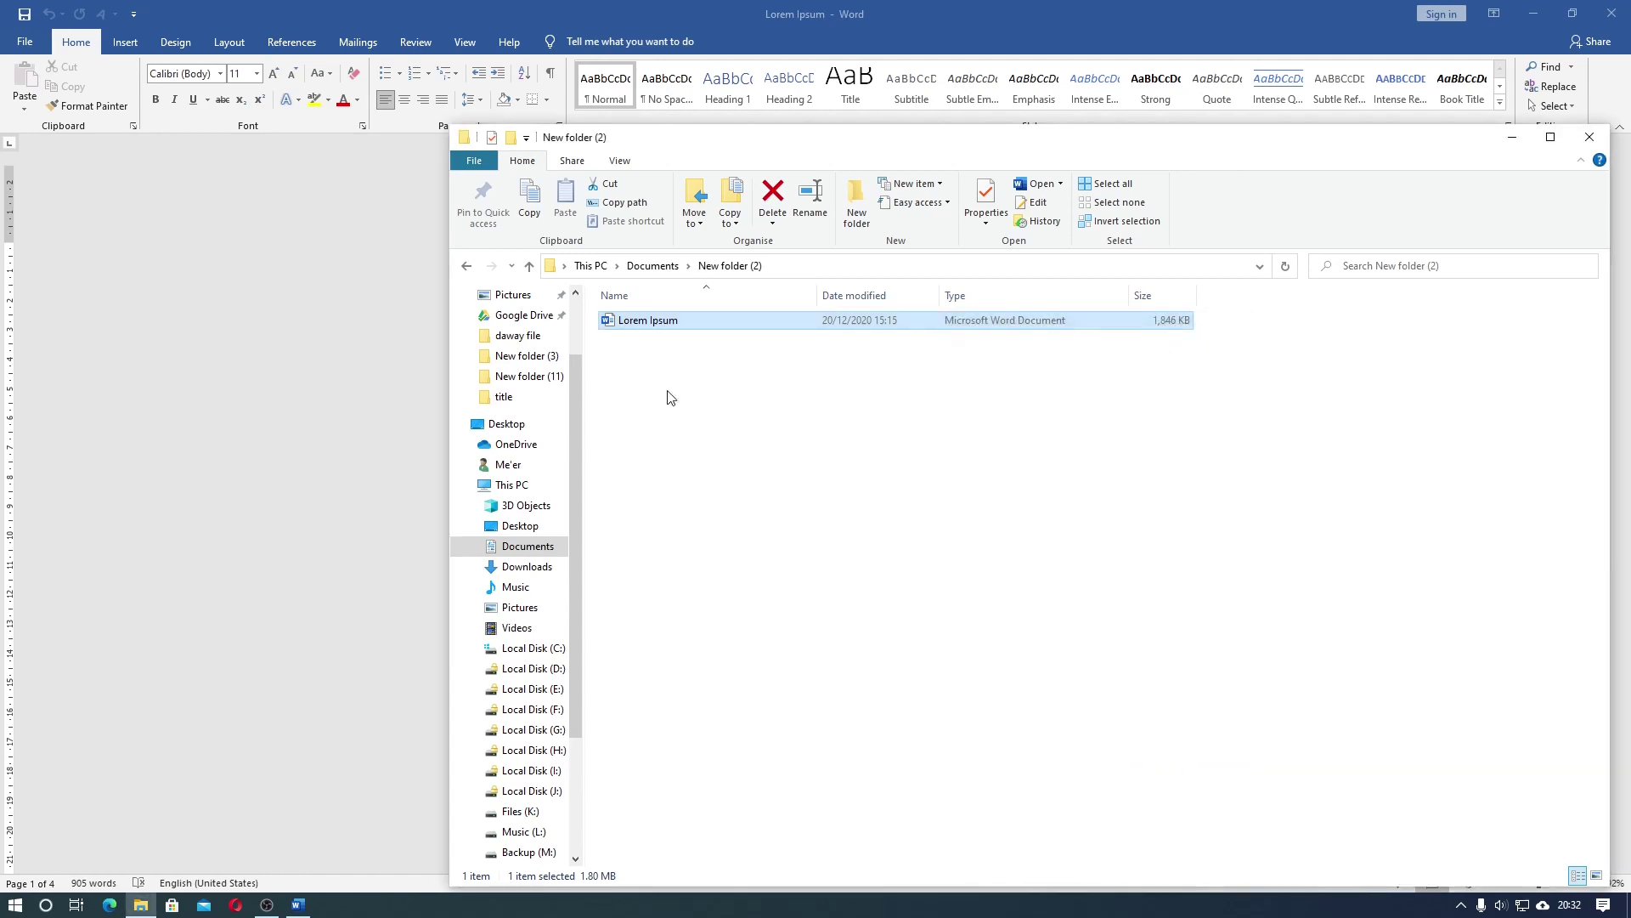
left_click(318, 8)
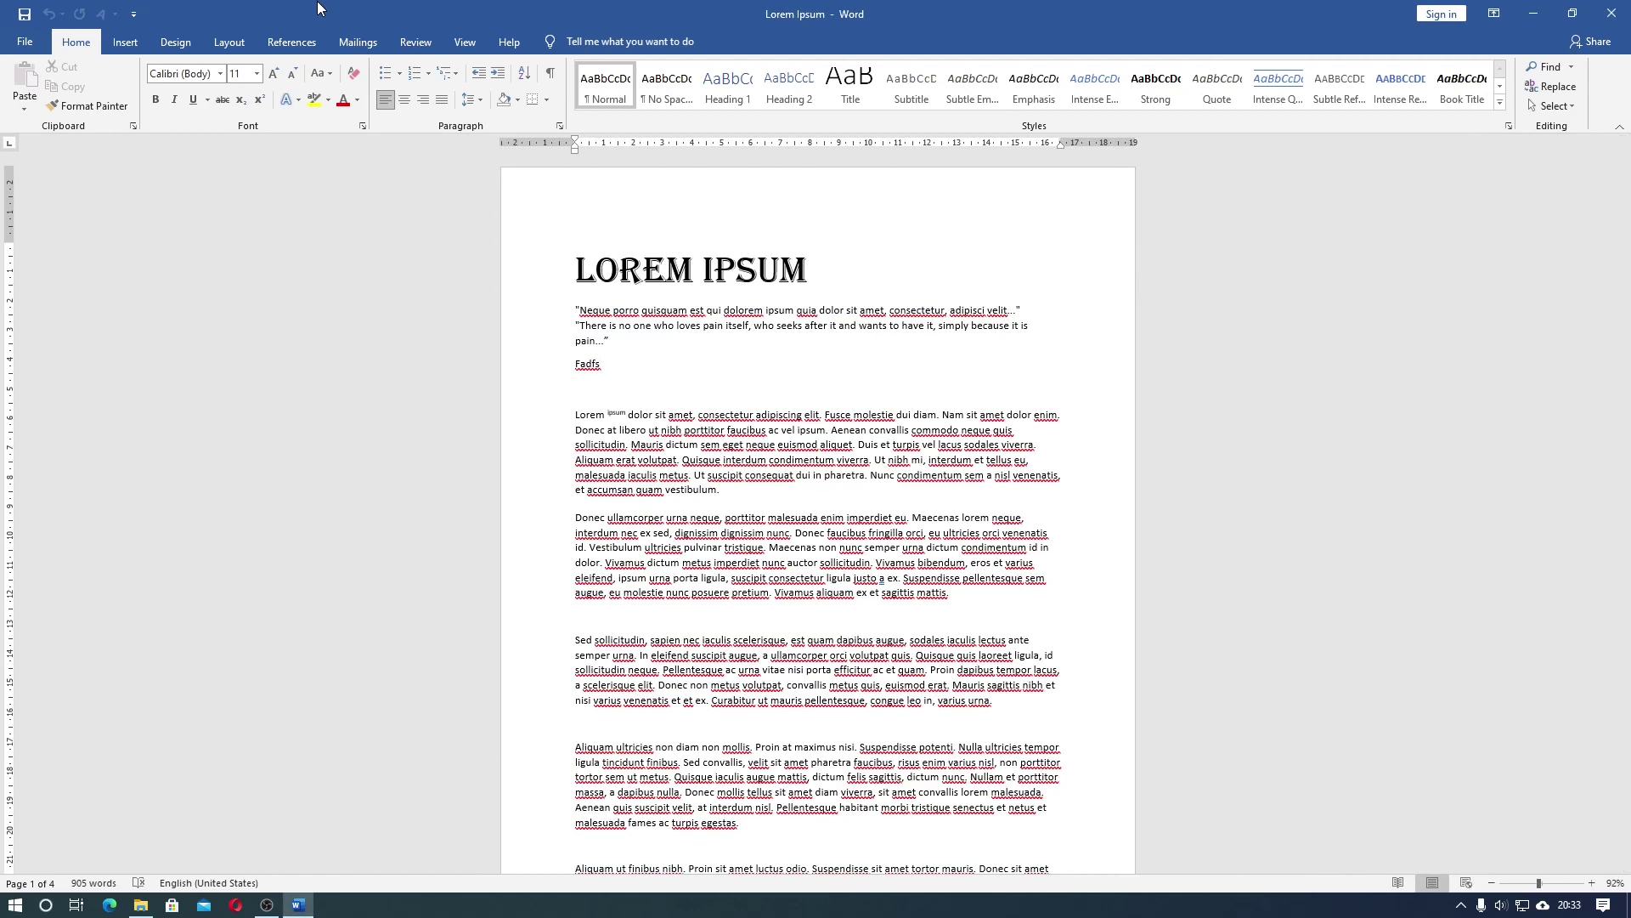
Save the document as a Word 97-2003 Document via Change File Type
left_click(22, 41)
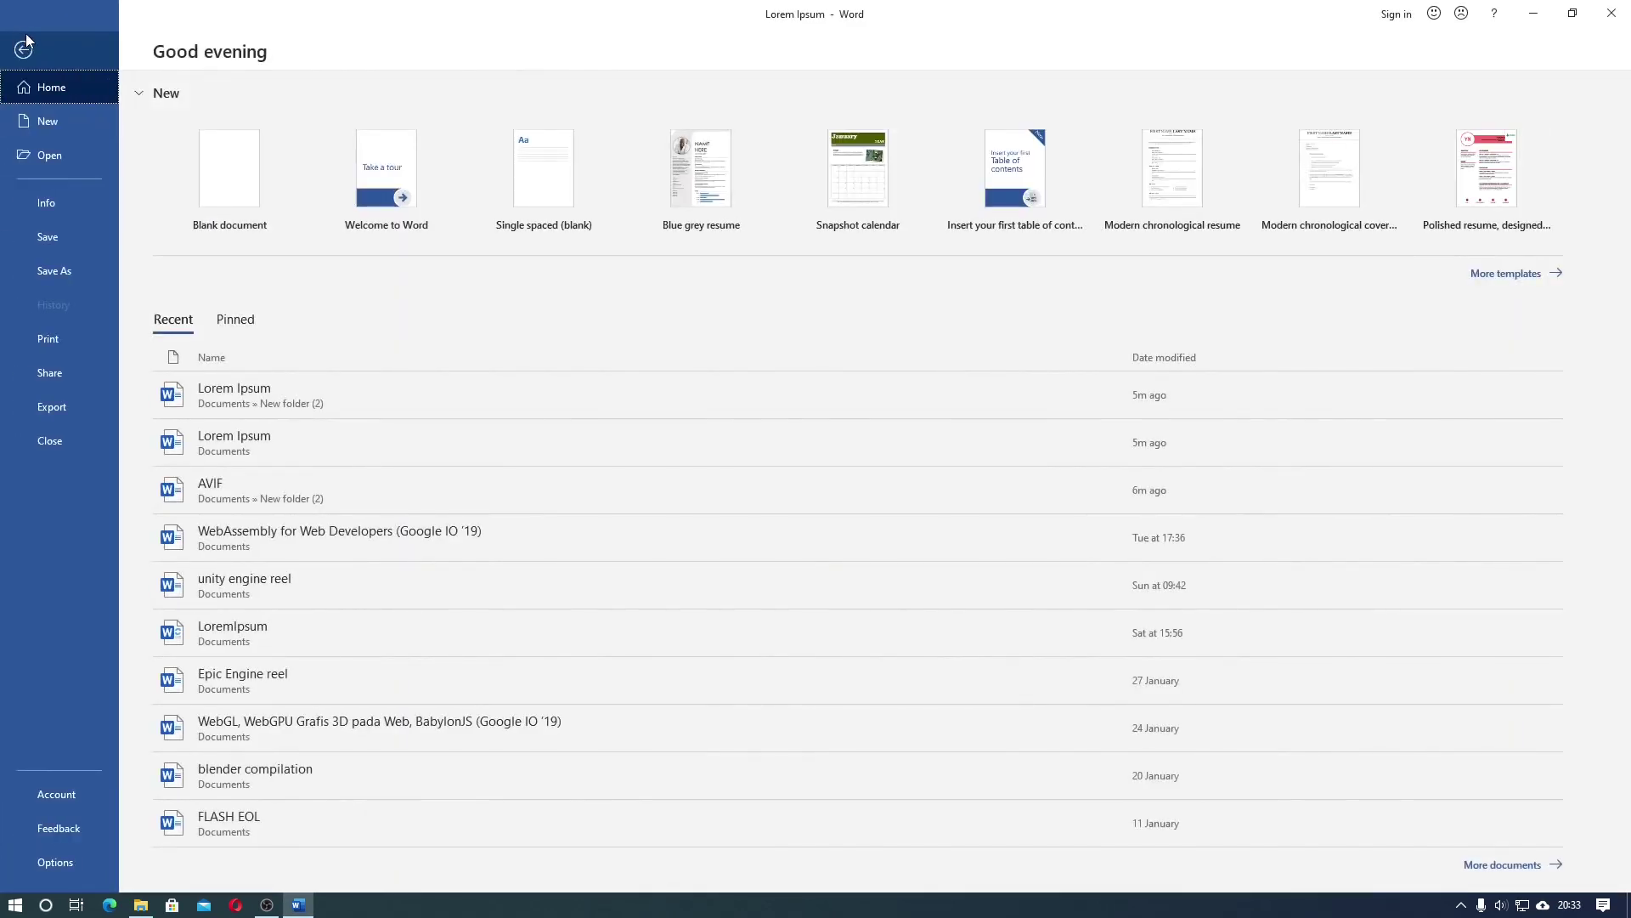
left_click(54, 398)
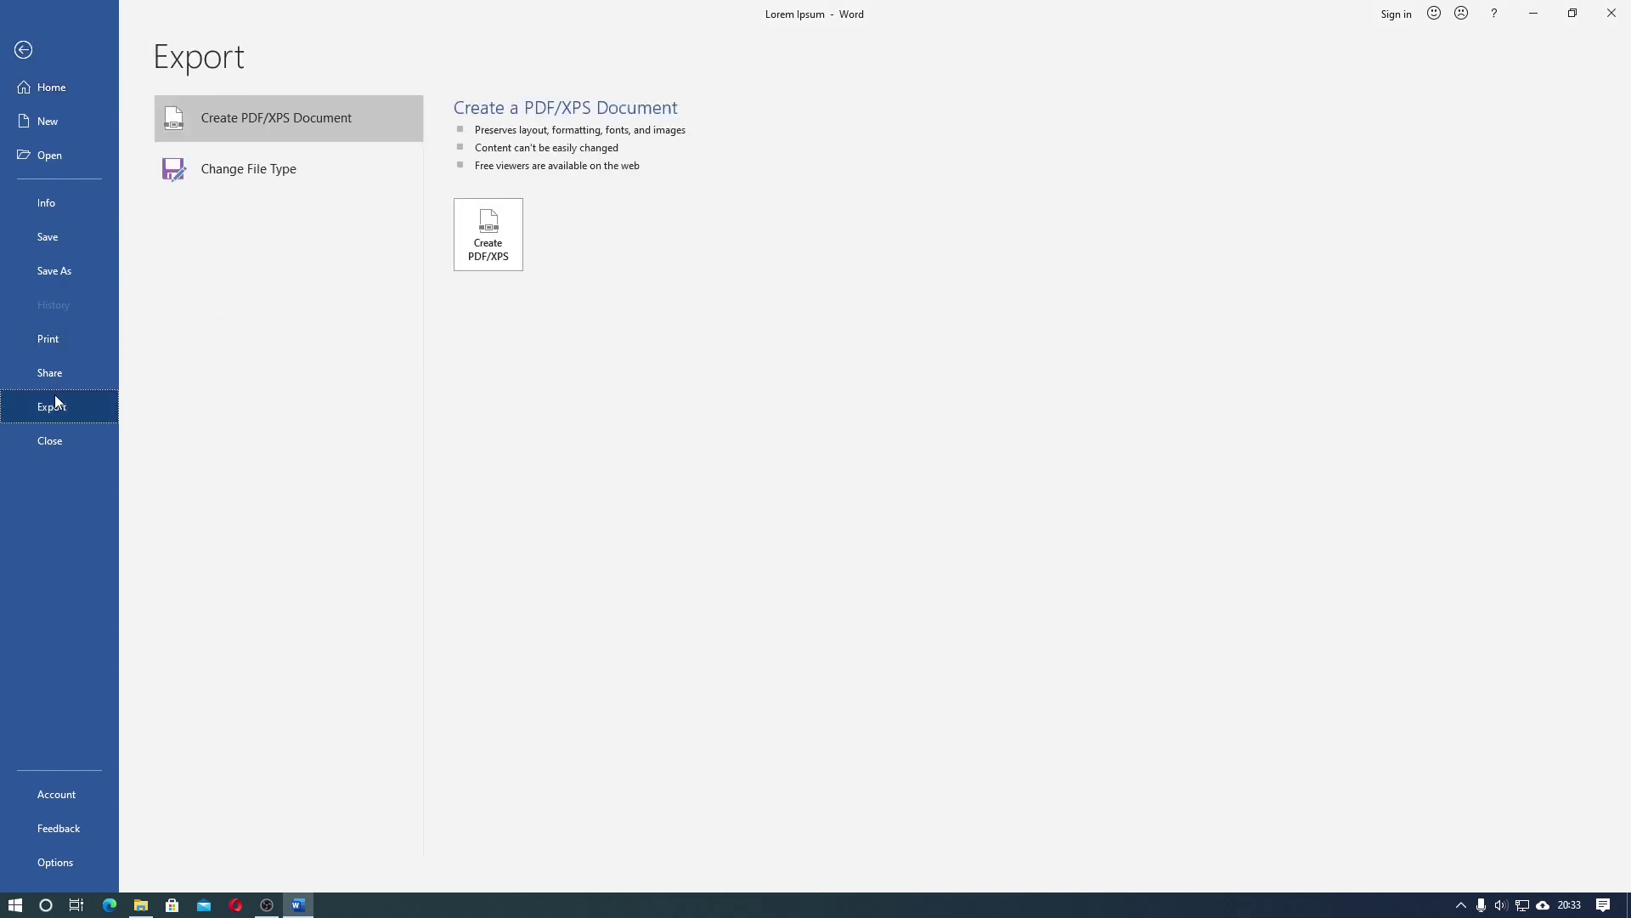
left_click(258, 170)
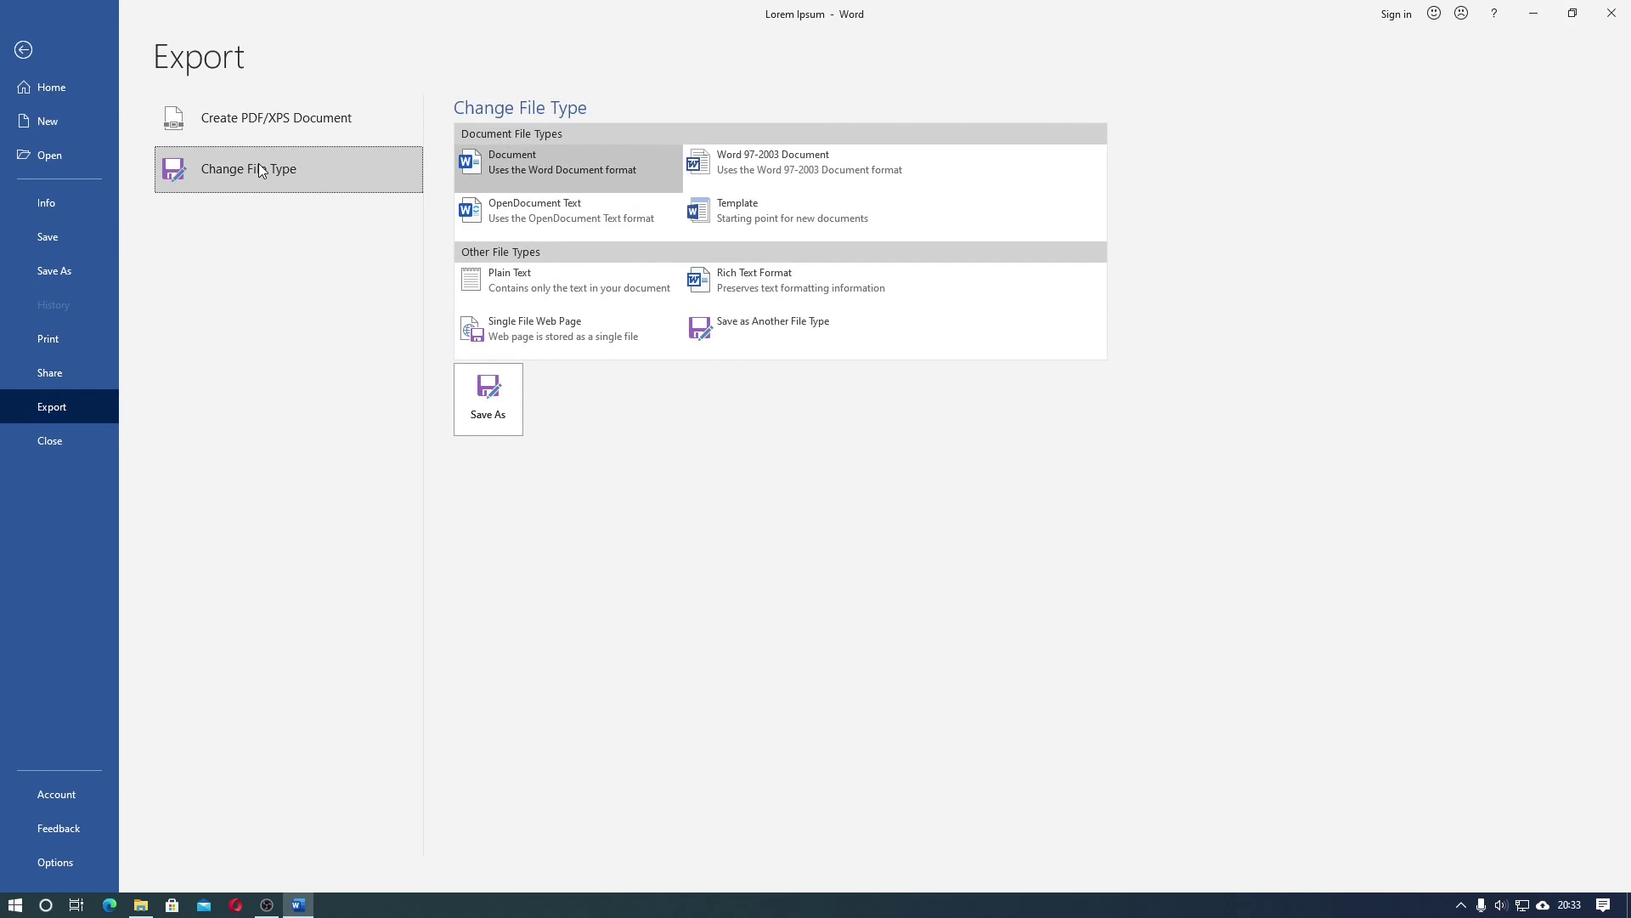
left_click(741, 166)
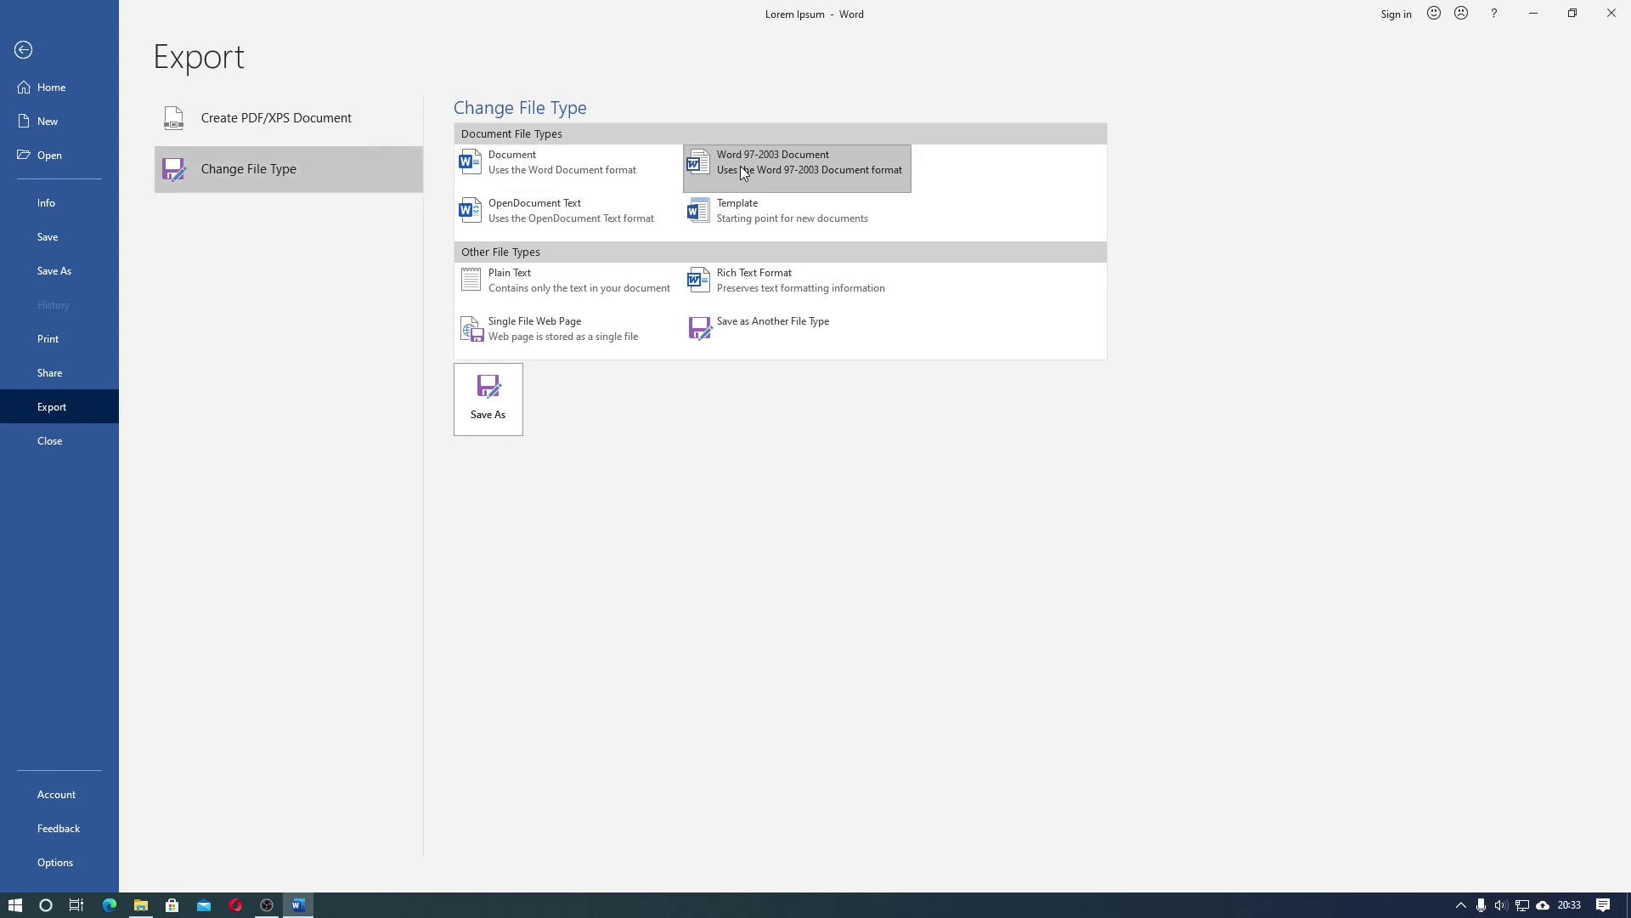
left_click(501, 415)
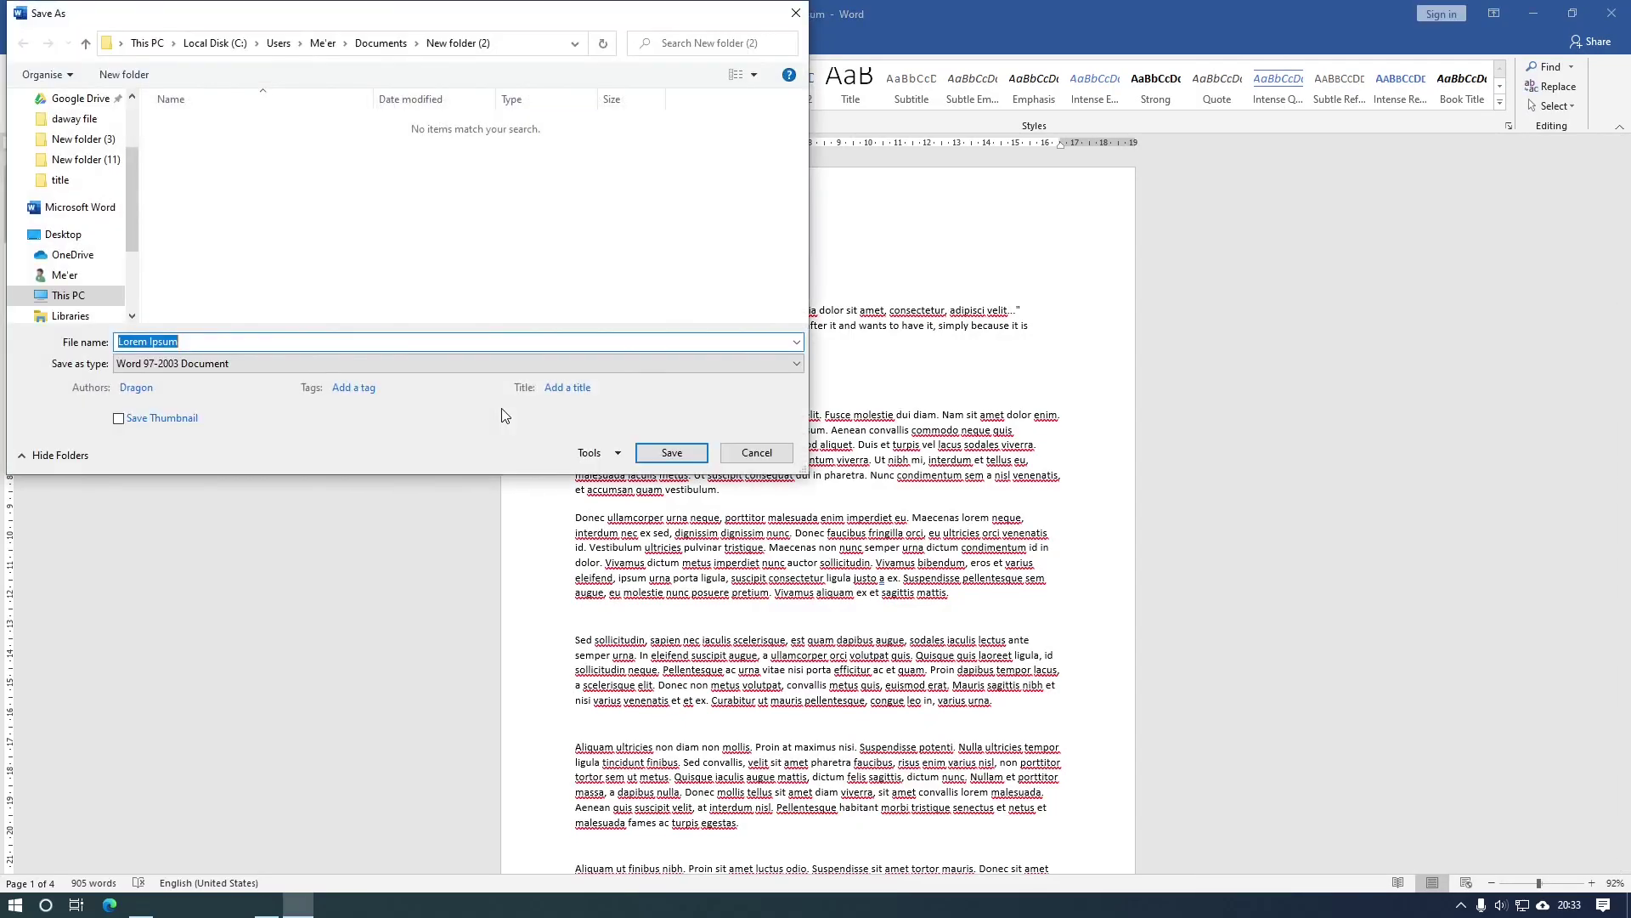
left_click(672, 453)
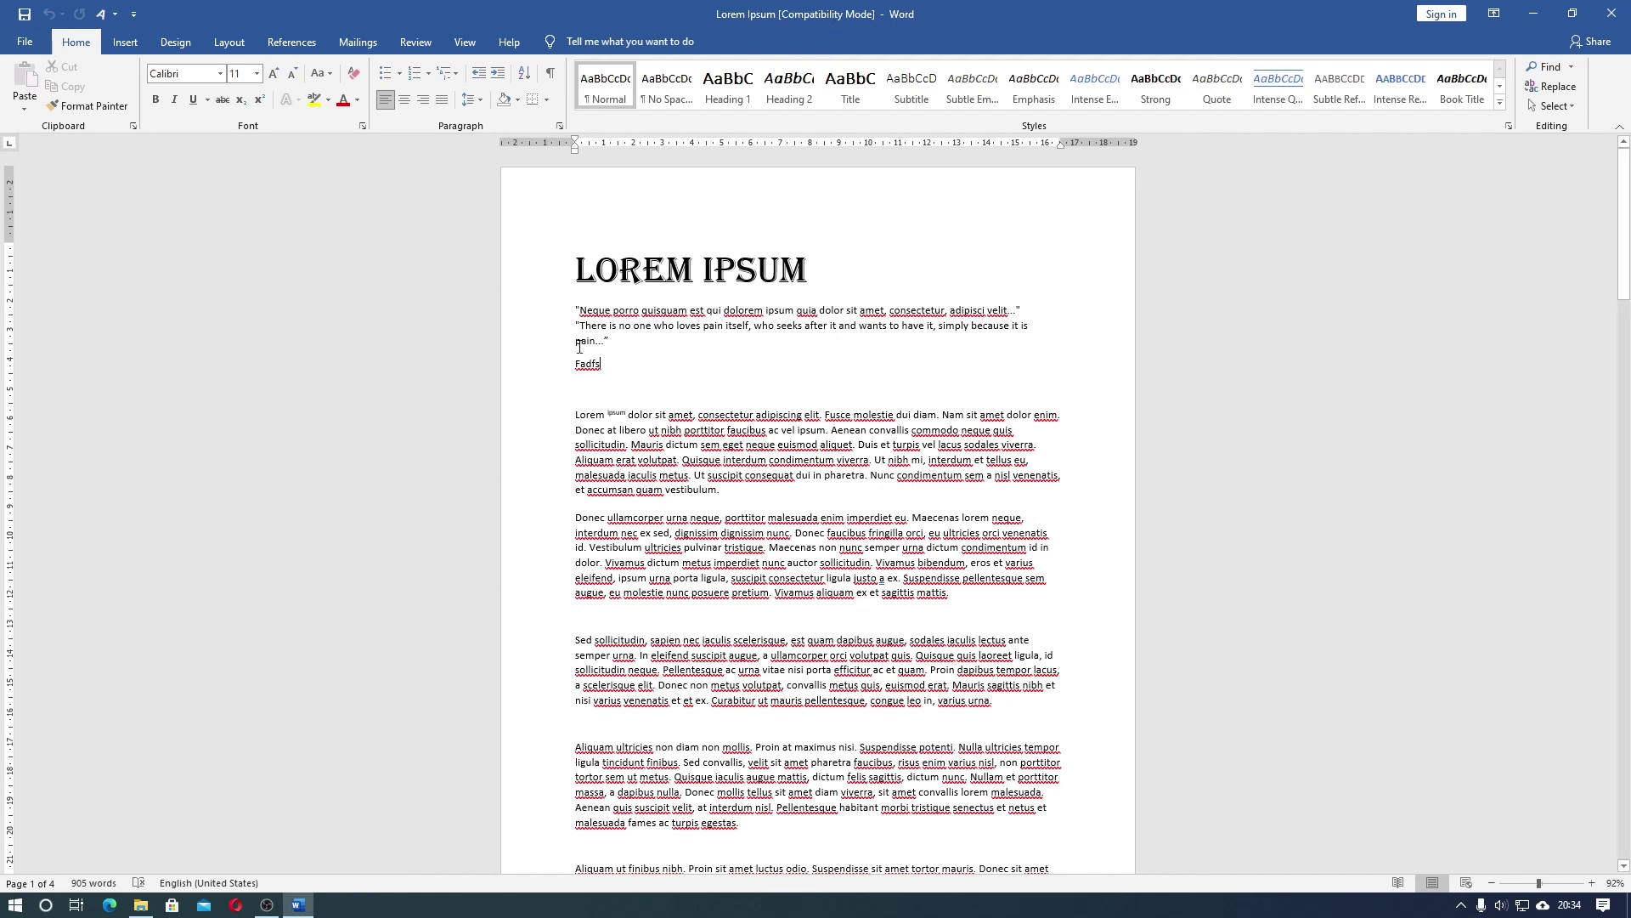
left_click(123, 43)
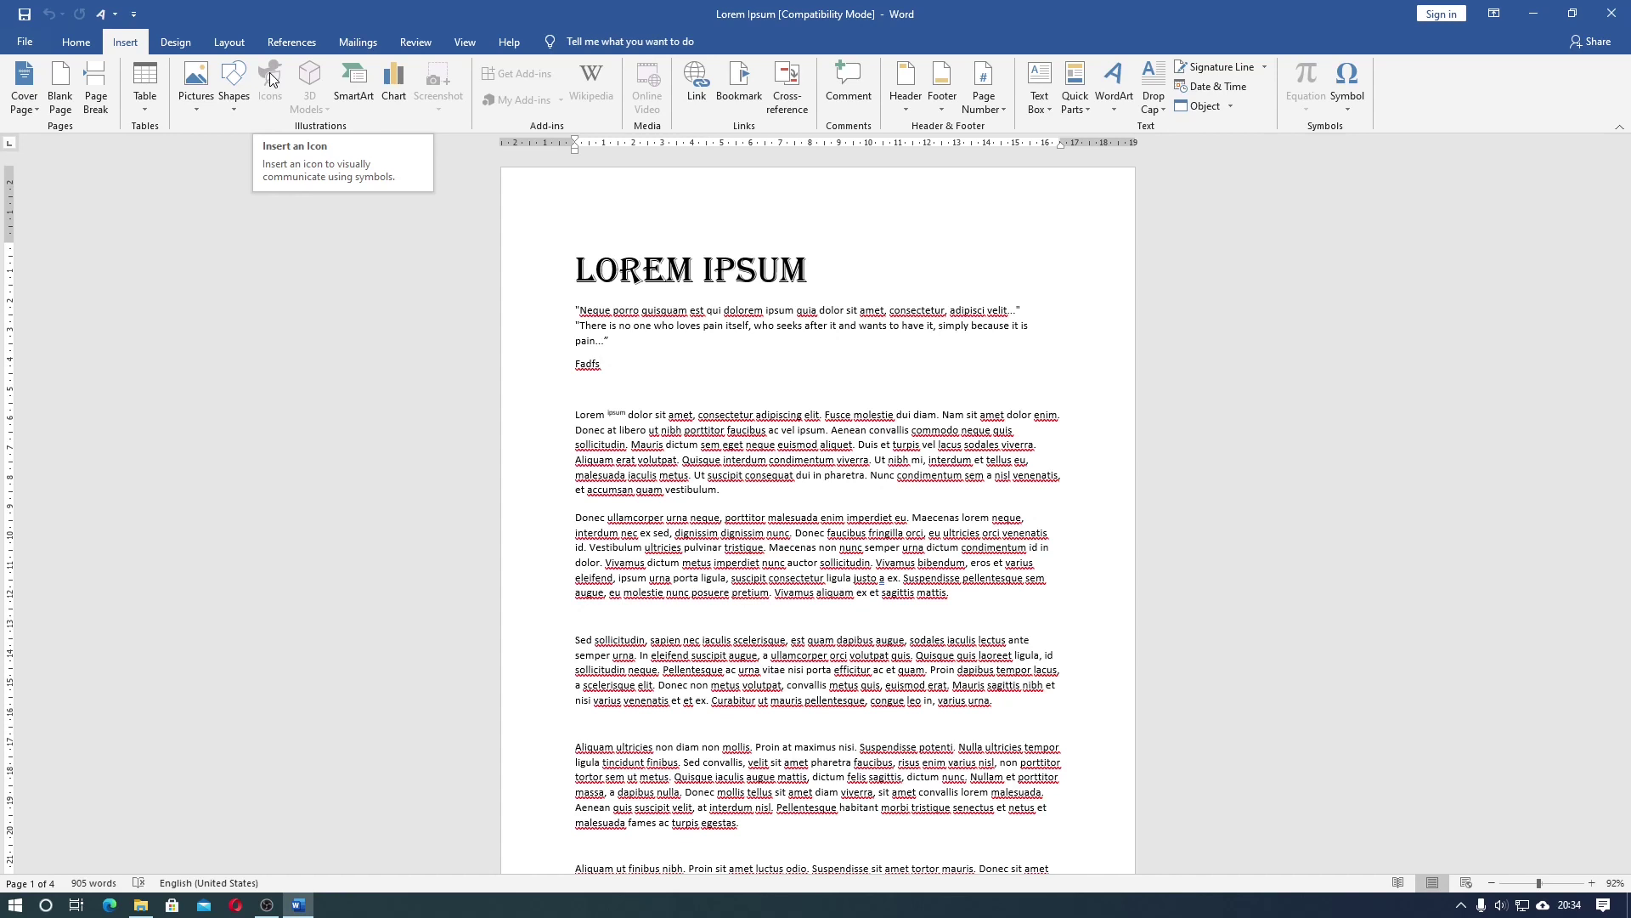
left_click(176, 42)
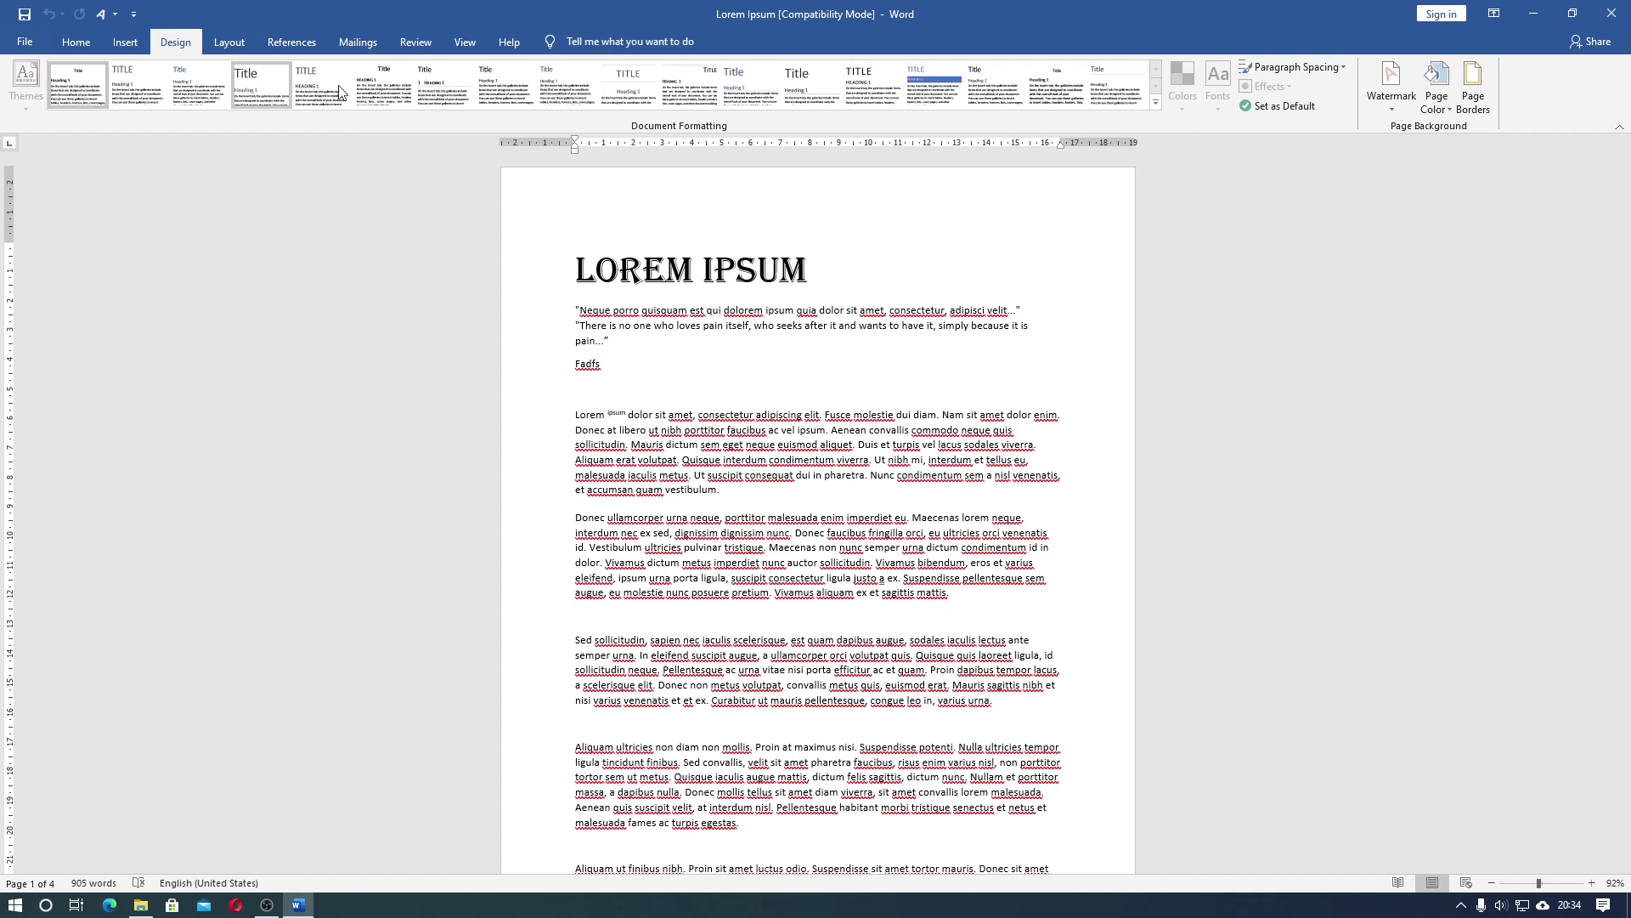
left_click(222, 39)
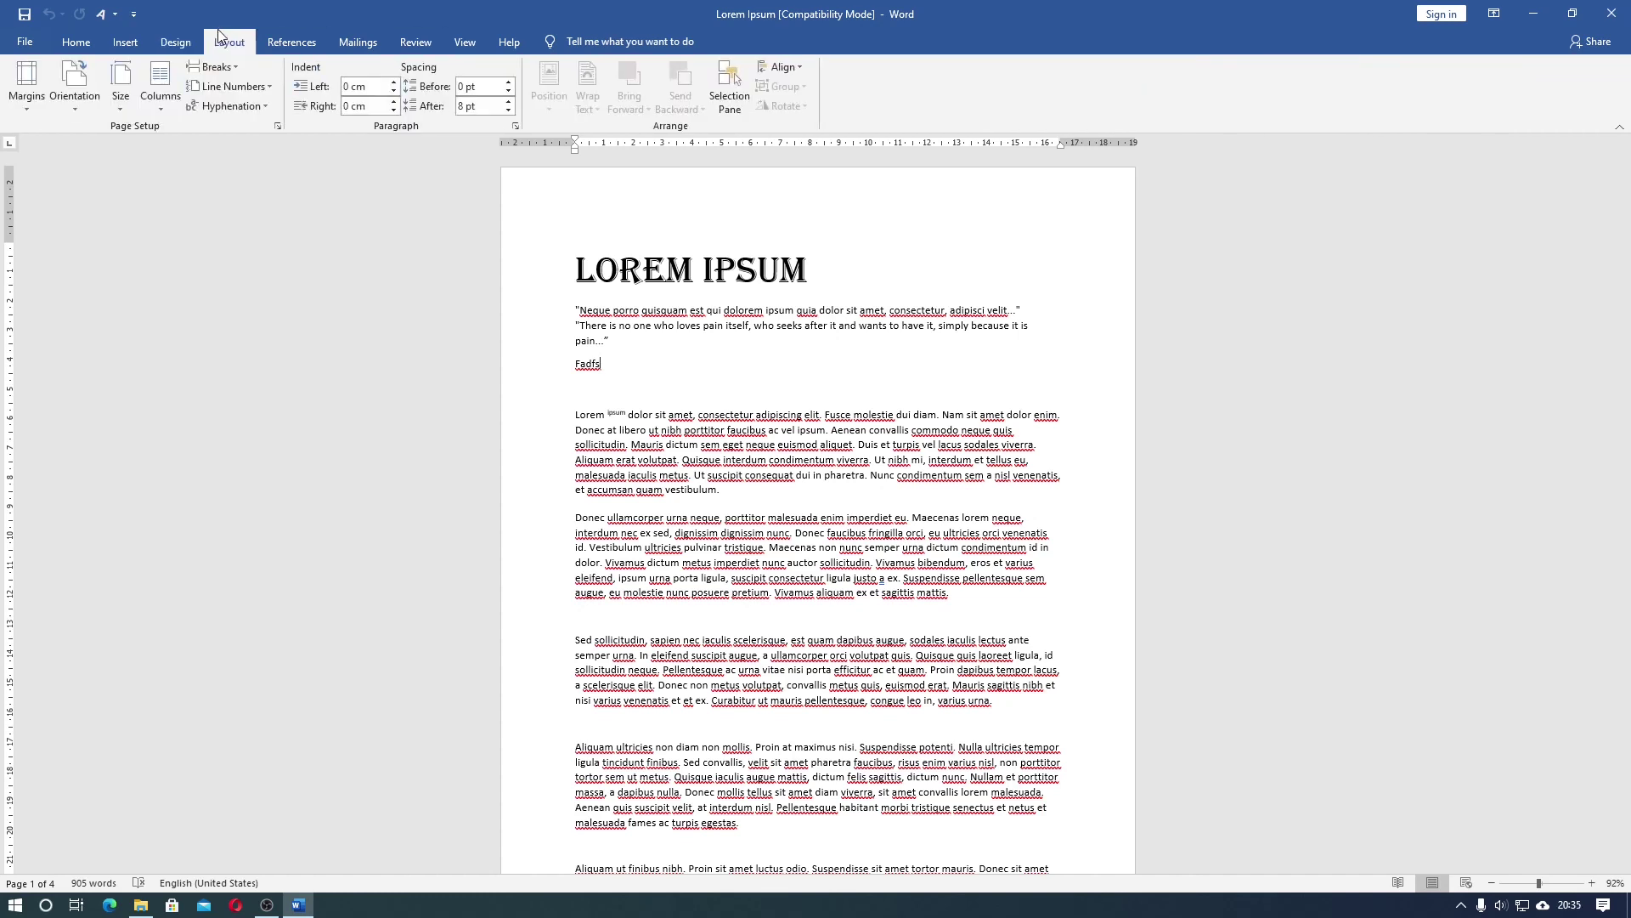
left_click(285, 41)
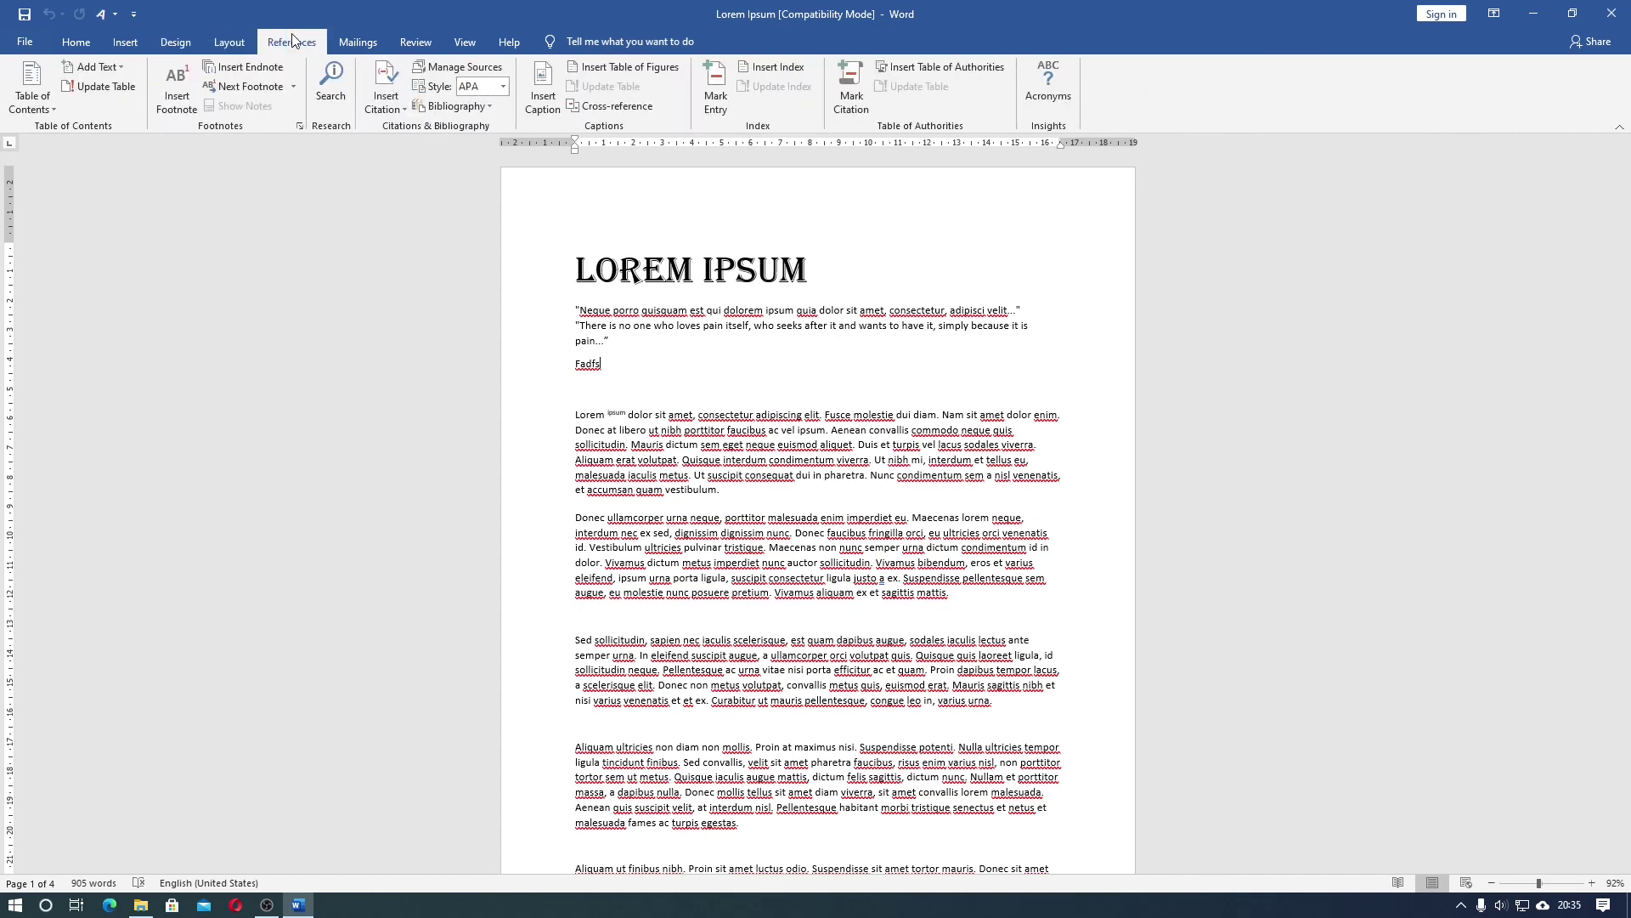
left_click(336, 43)
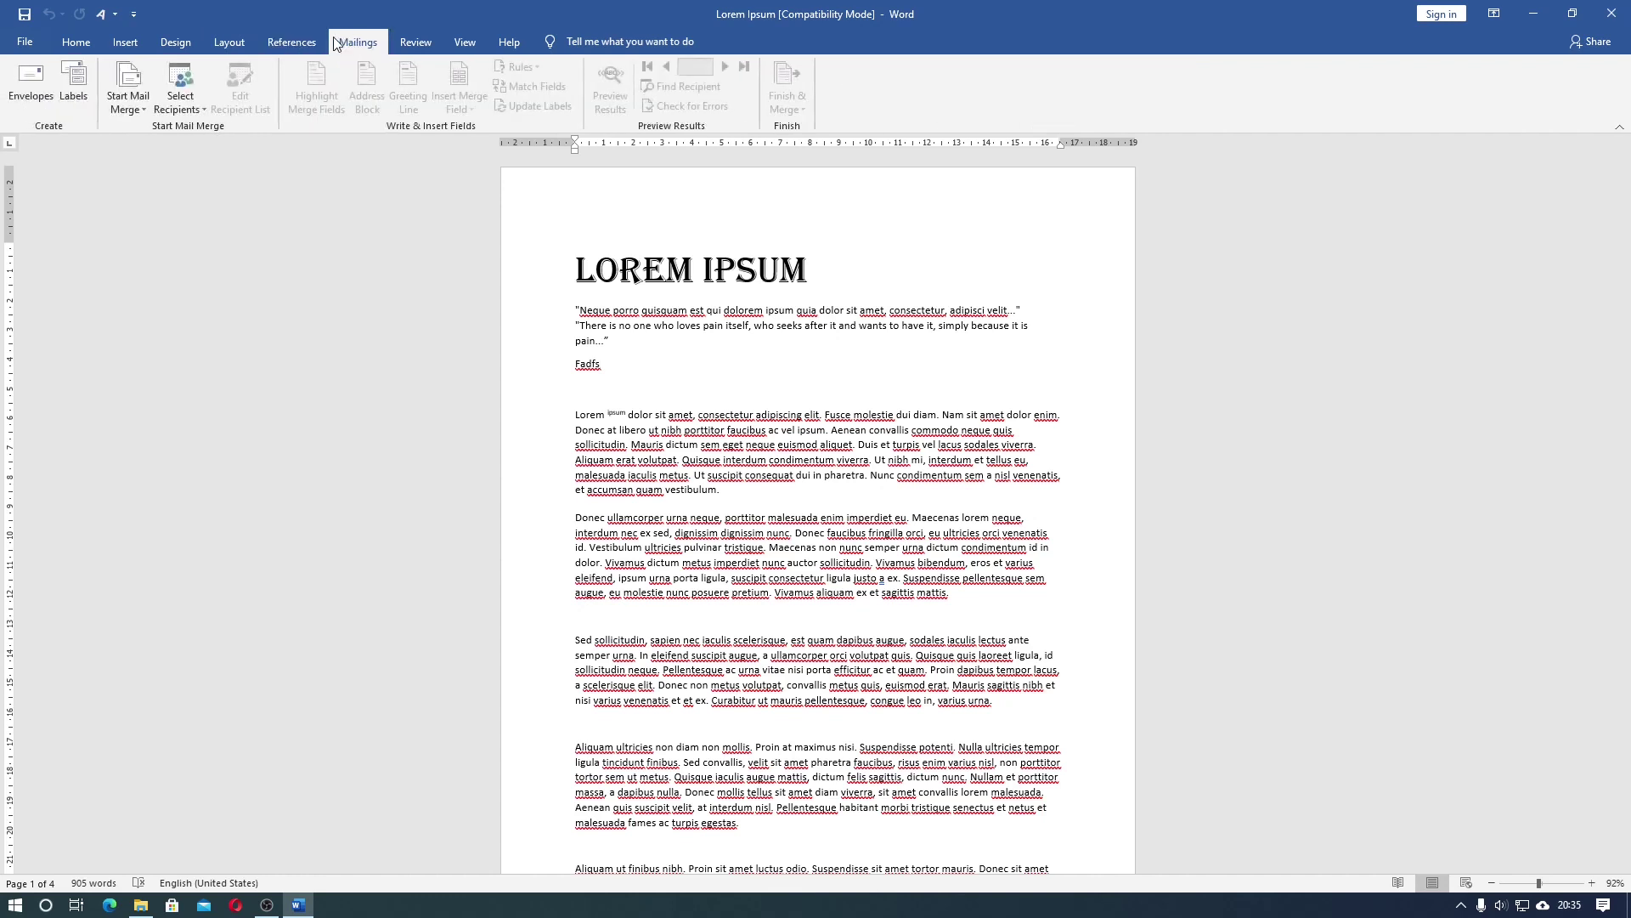
left_click(411, 45)
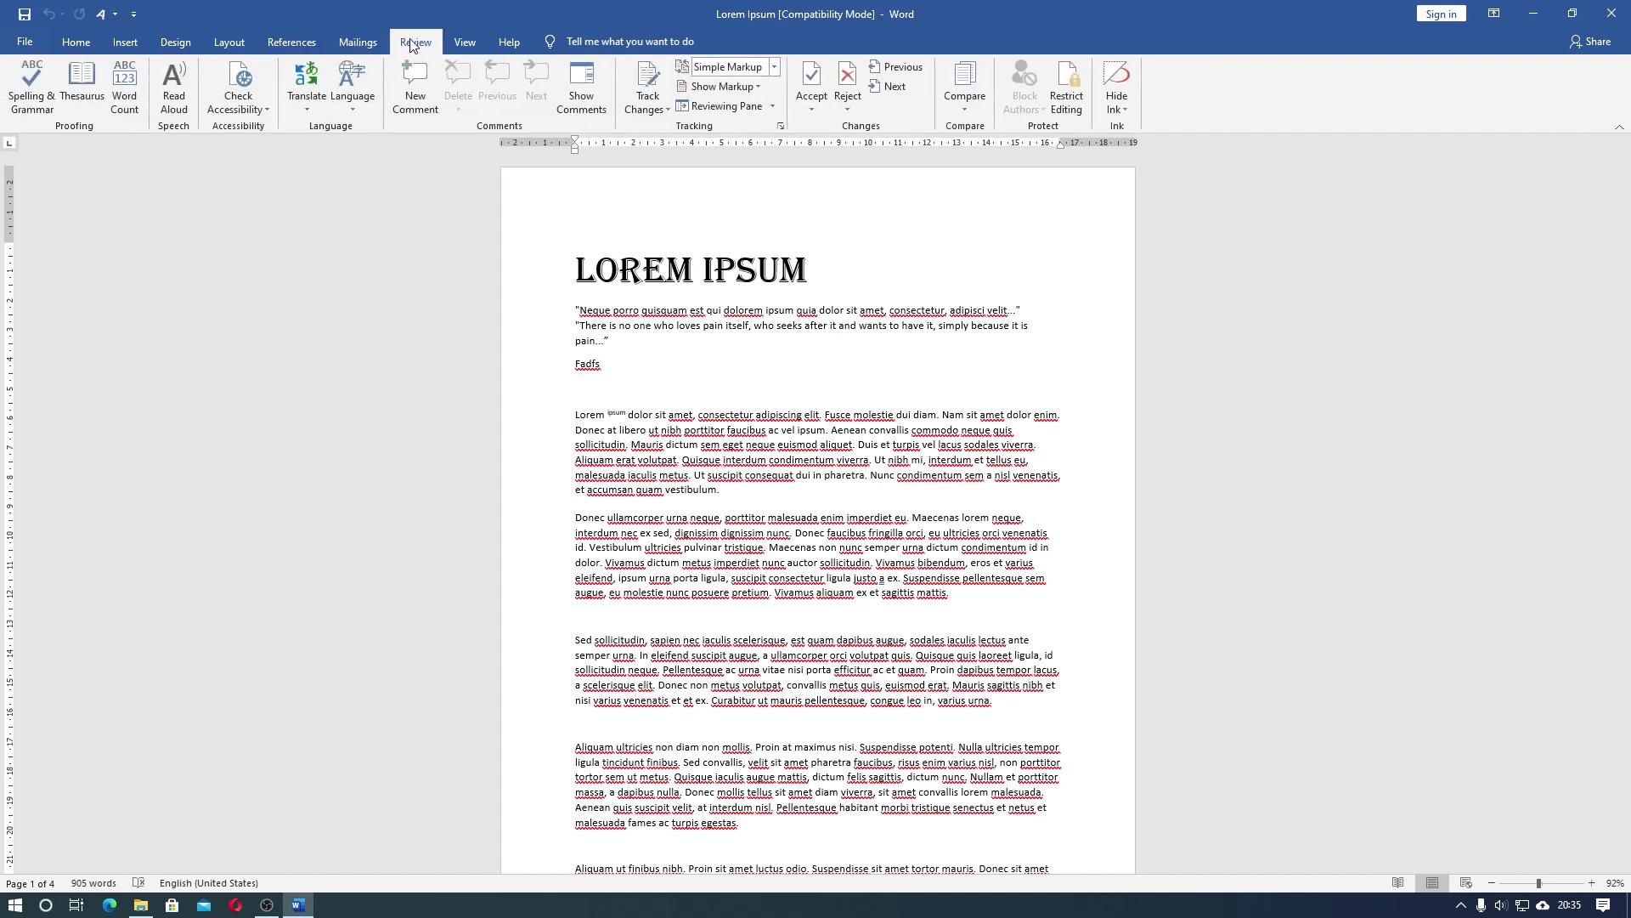
left_click(457, 47)
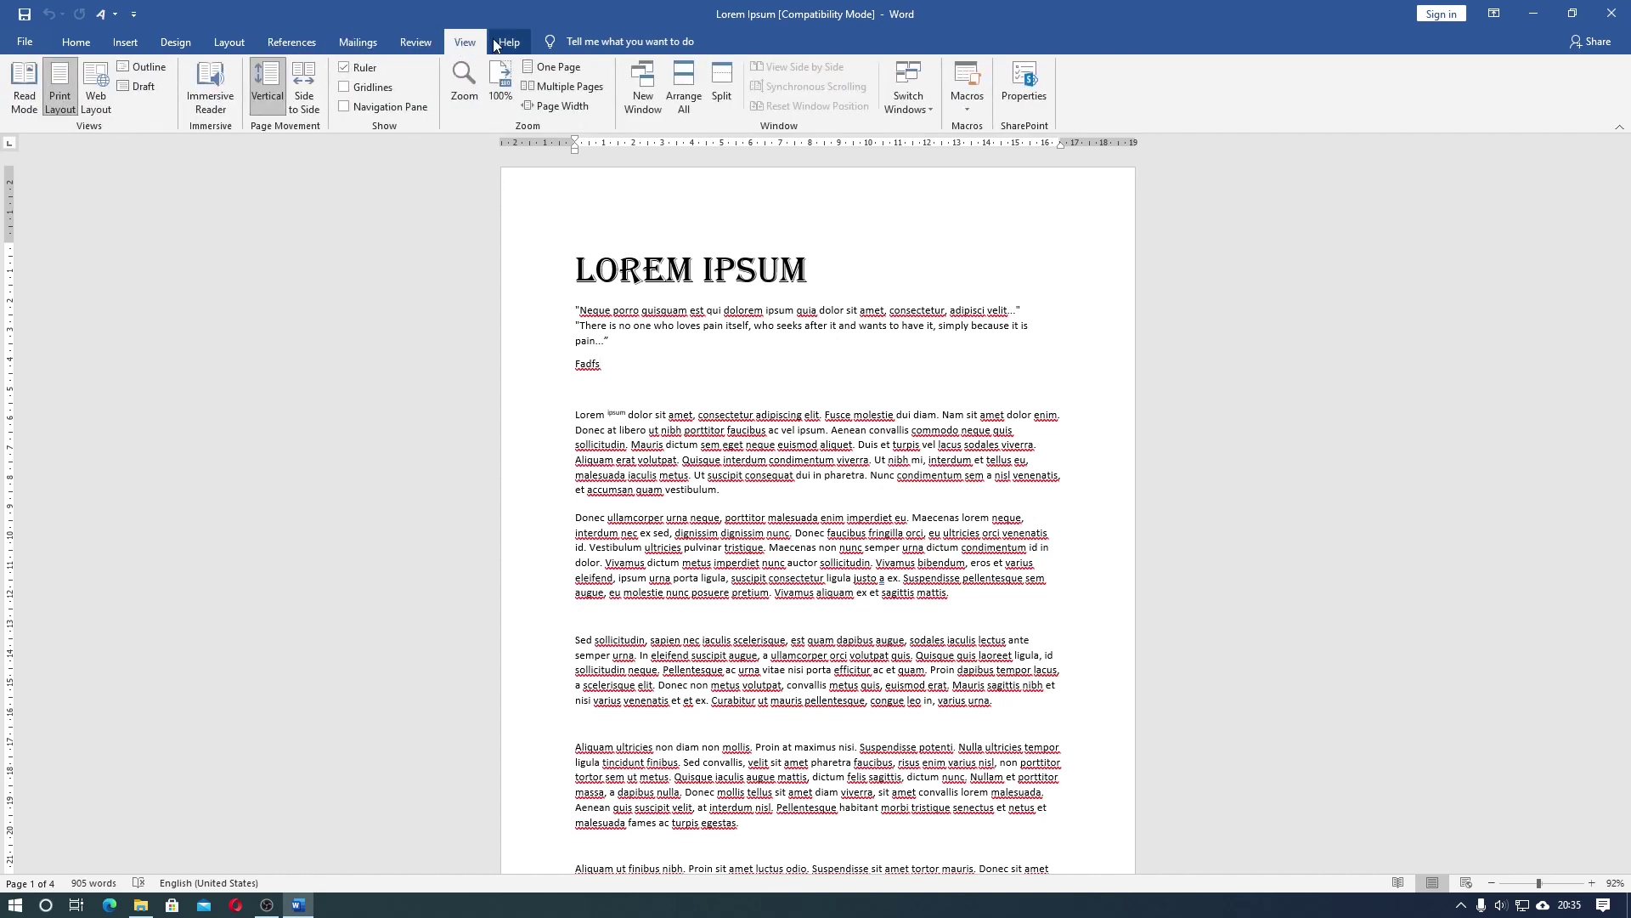
left_click(494, 44)
left_click(84, 43)
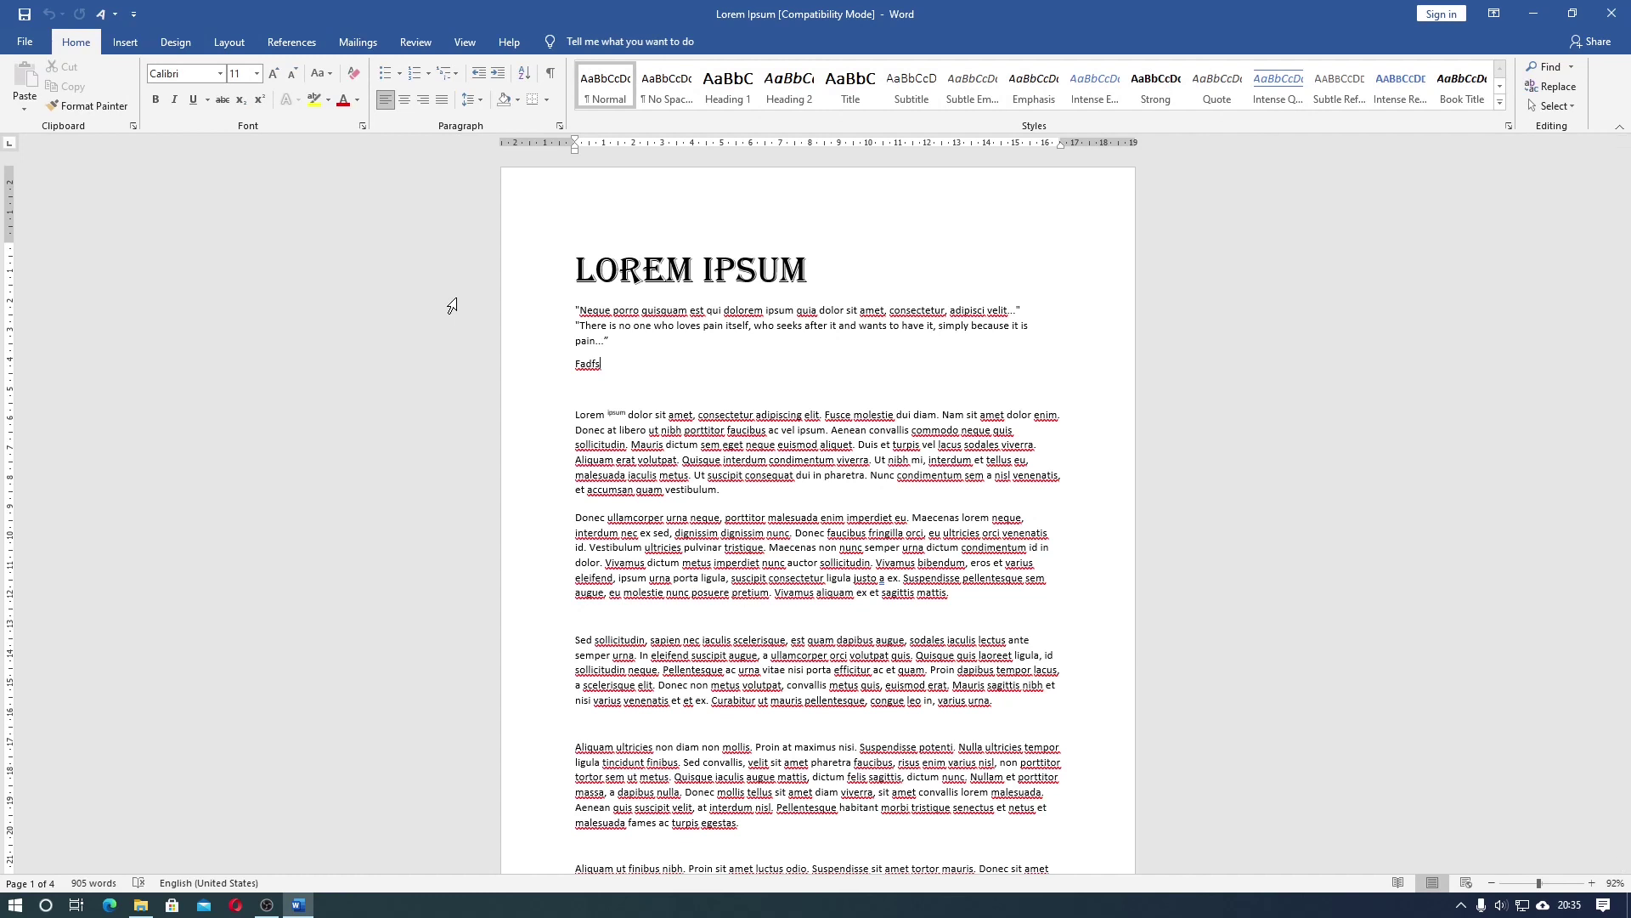
Convert the LOREM IPSUM heading into a 'Lorem Ipsum' WordArt object
left_click(125, 43)
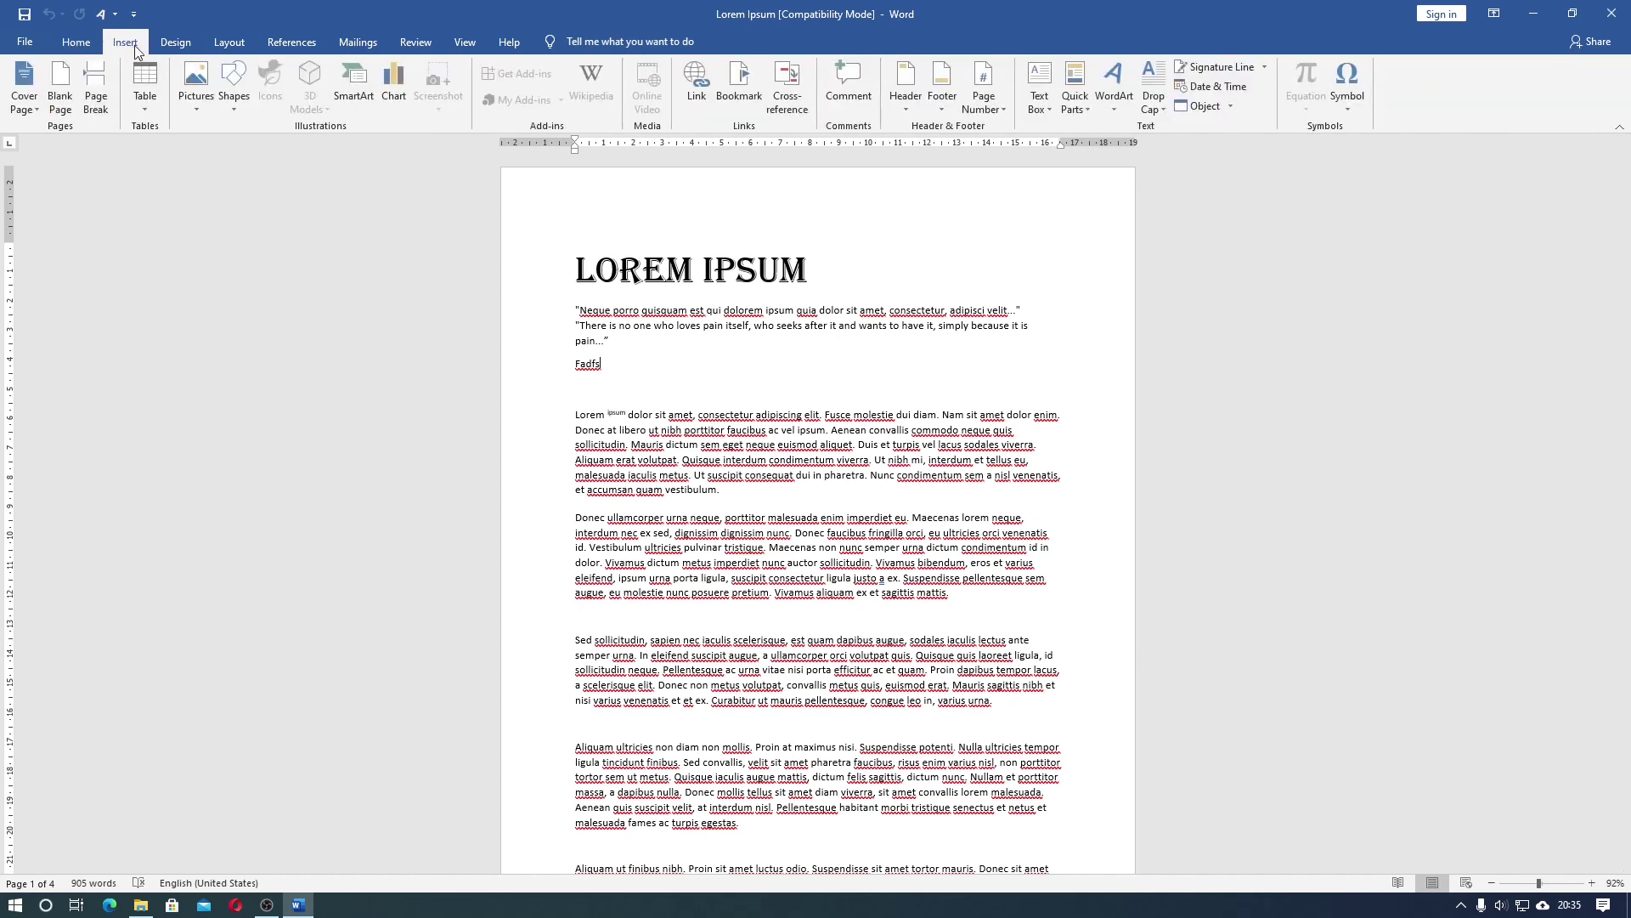
left_click(507, 272)
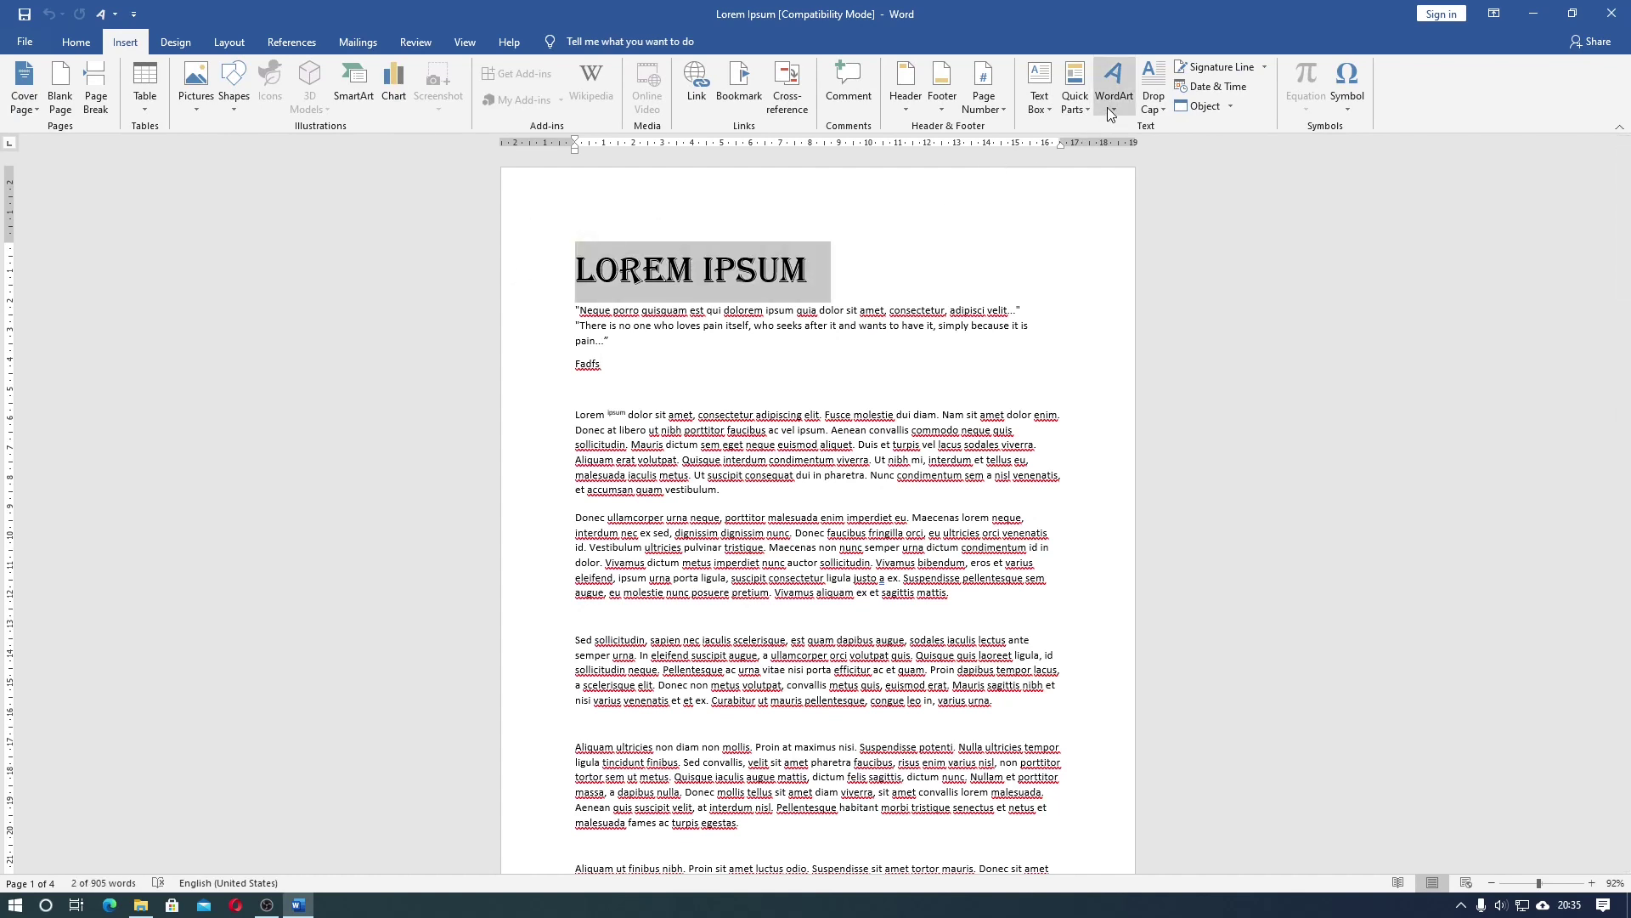
left_click(1109, 109)
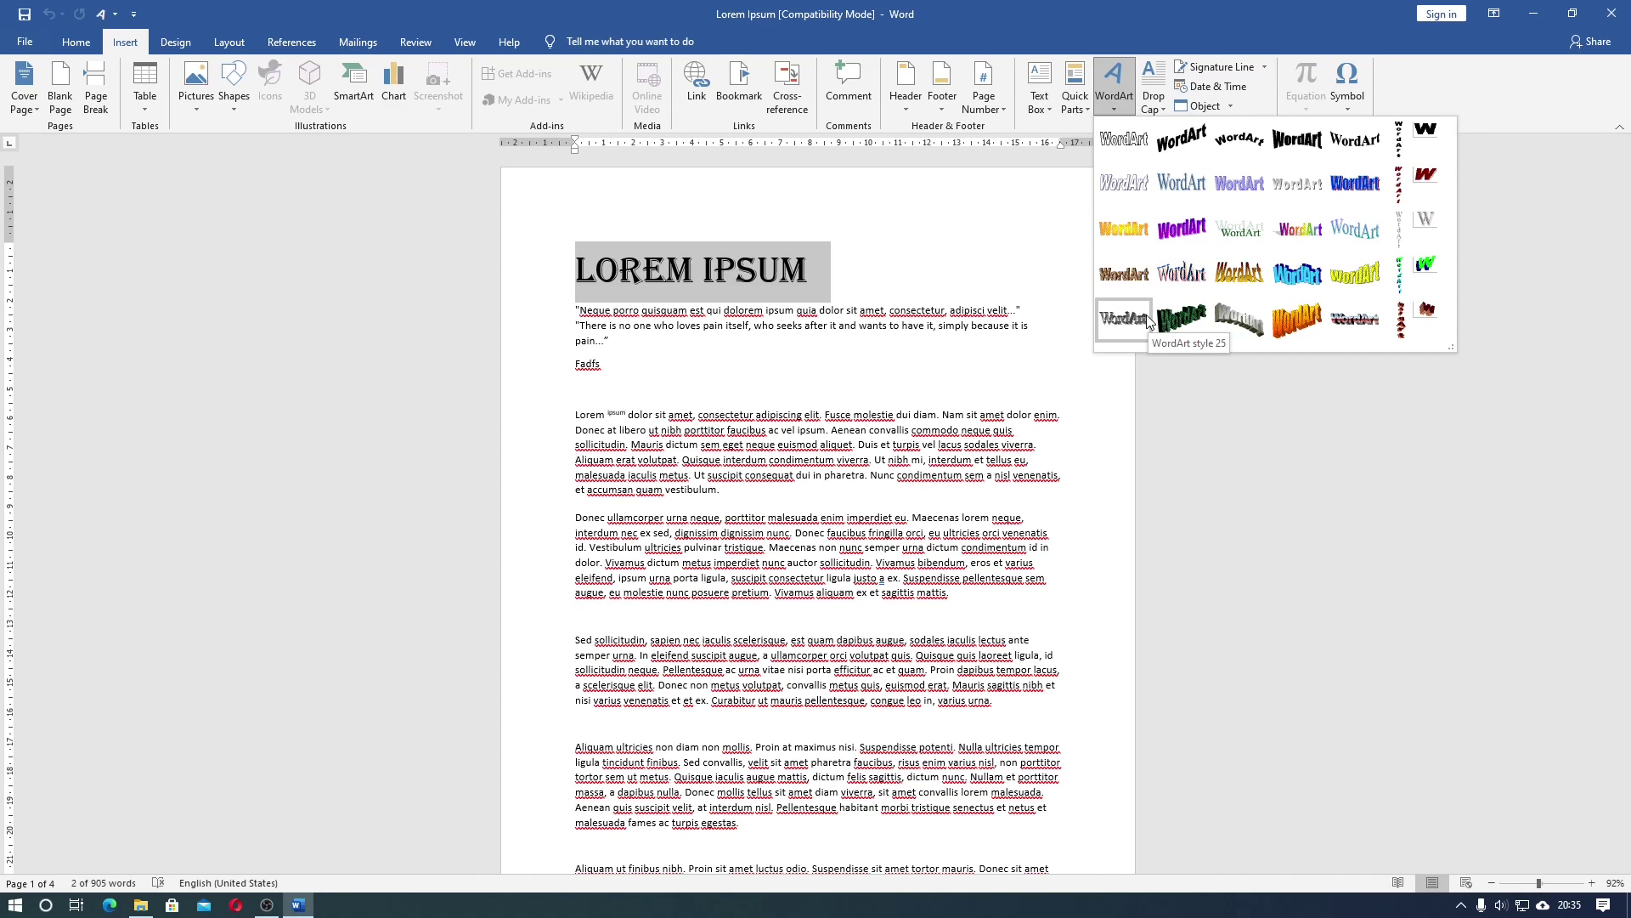
left_click(1295, 229)
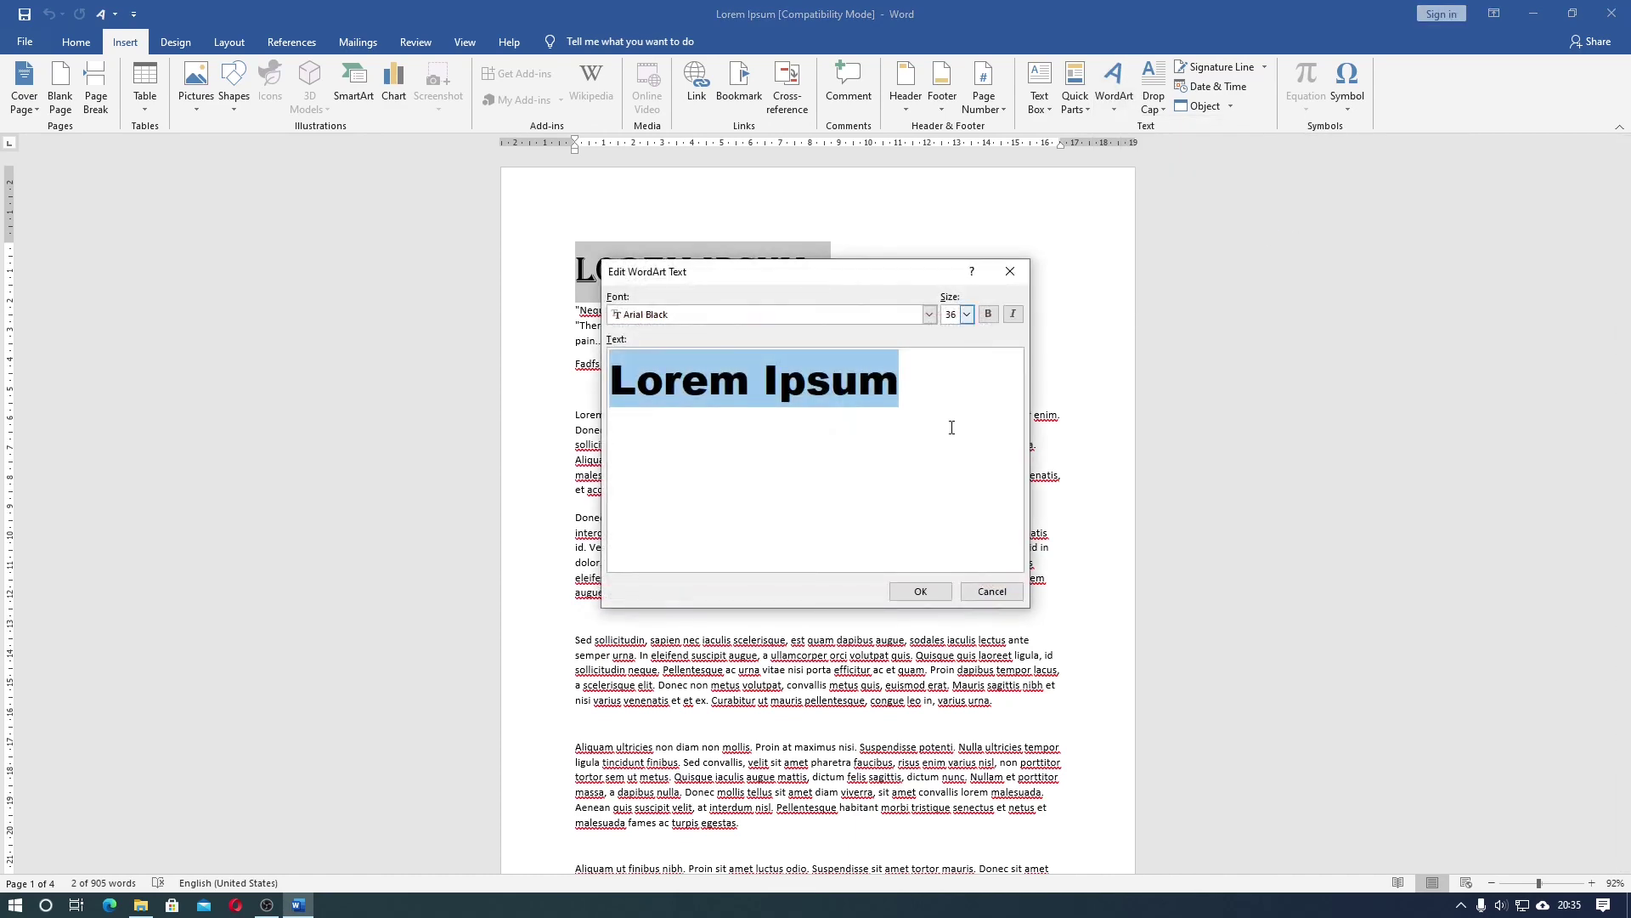
left_click(920, 590)
Apply the orange-yellow gradient WordArt style to the title and save the document
scroll(854, 297, "up", 4)
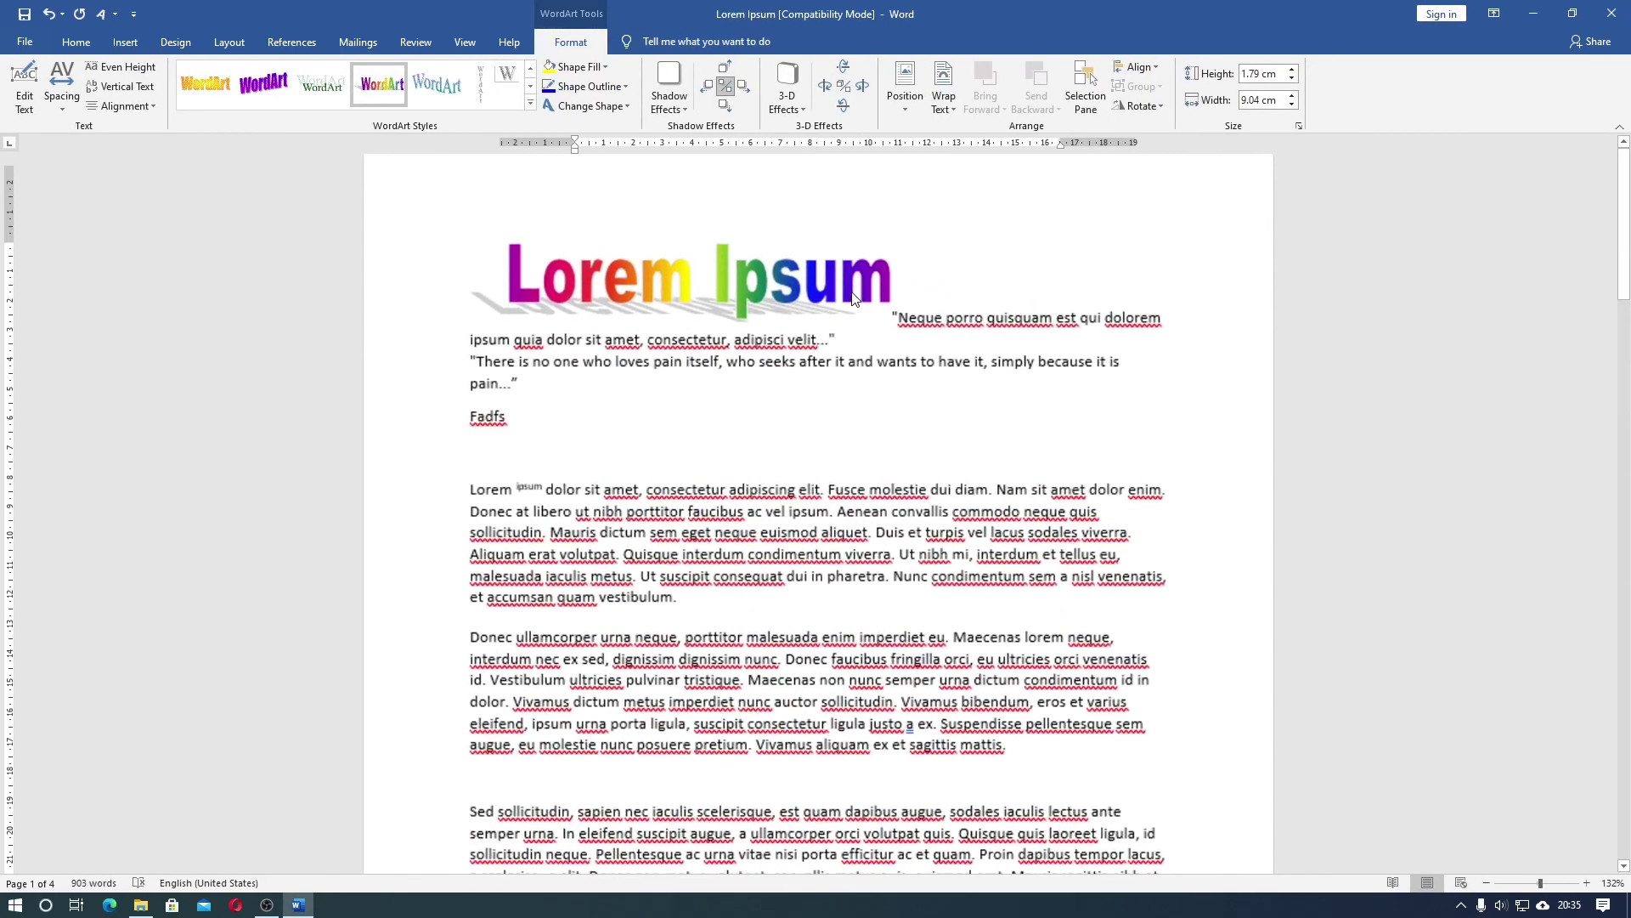
scroll(854, 298, "up", 5)
scroll(814, 275, "up", 5)
left_click(814, 275)
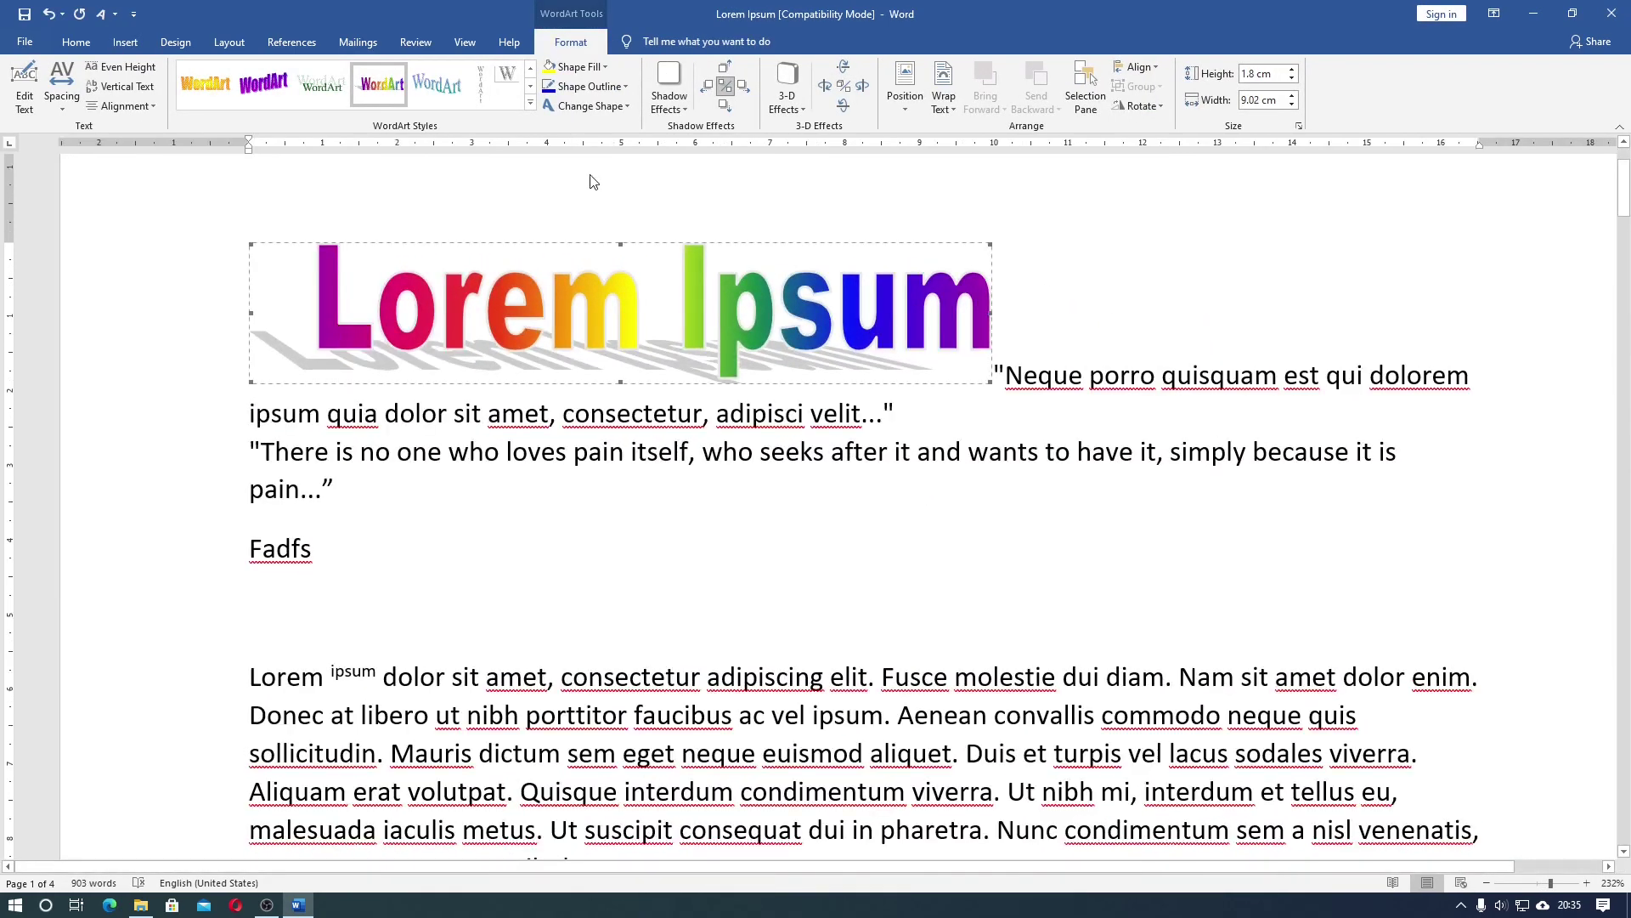
left_click(531, 104)
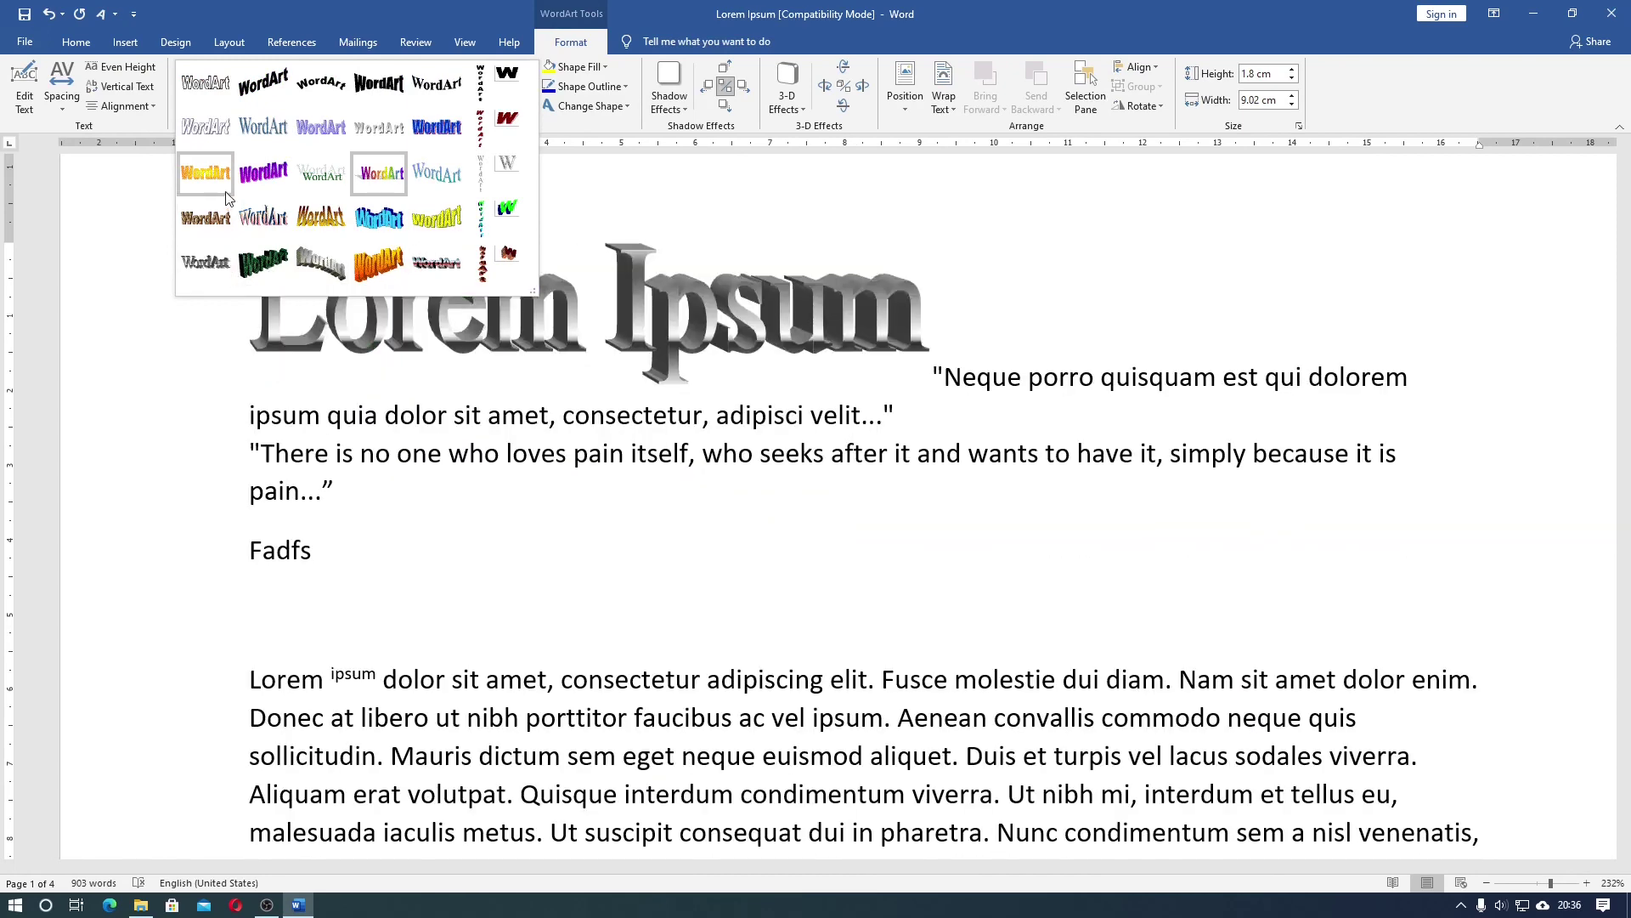
left_click(225, 191)
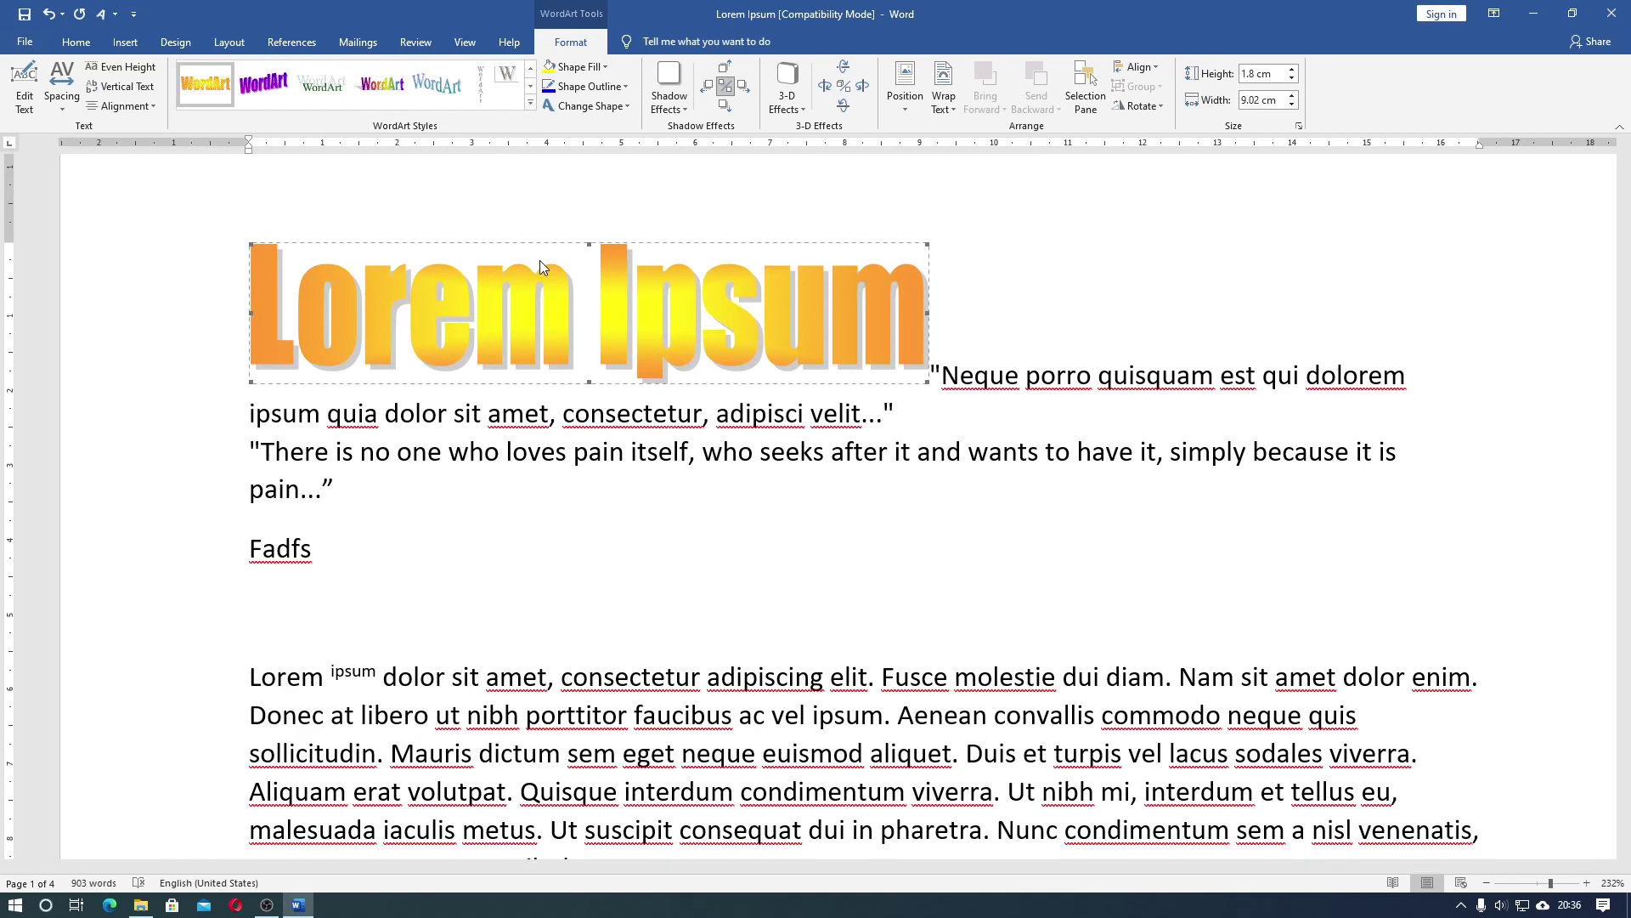
left_click(19, 15)
Save a copy as a Word Document (.docx) named 'Lorem Ipsum docx'
left_click(28, 42)
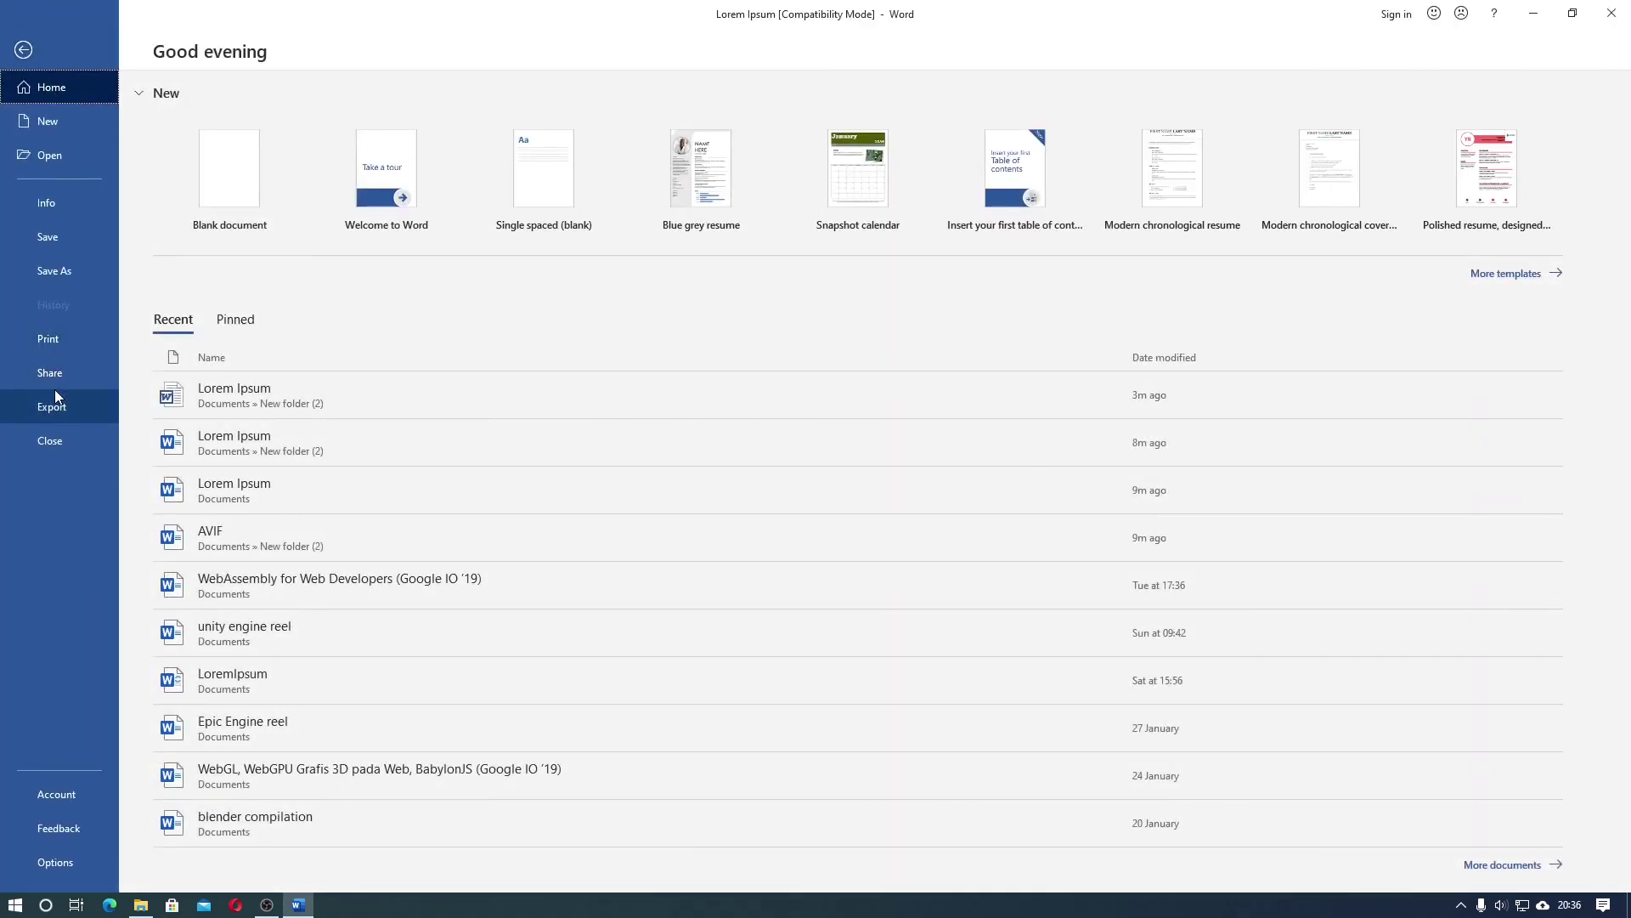
left_click(56, 399)
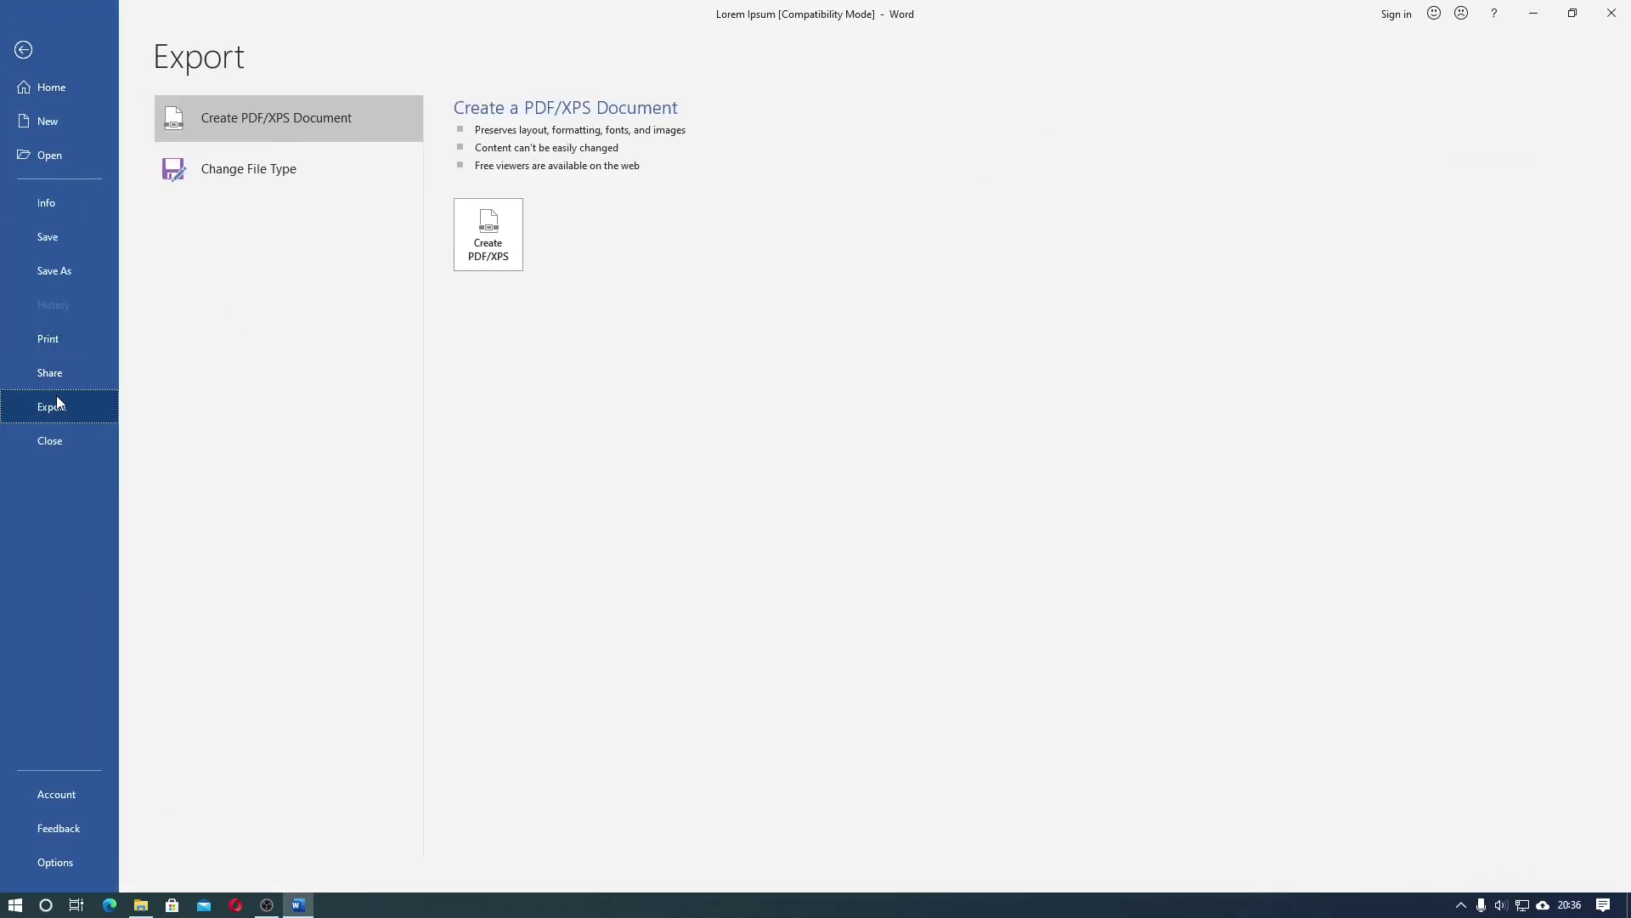
left_click(292, 170)
left_click(491, 167)
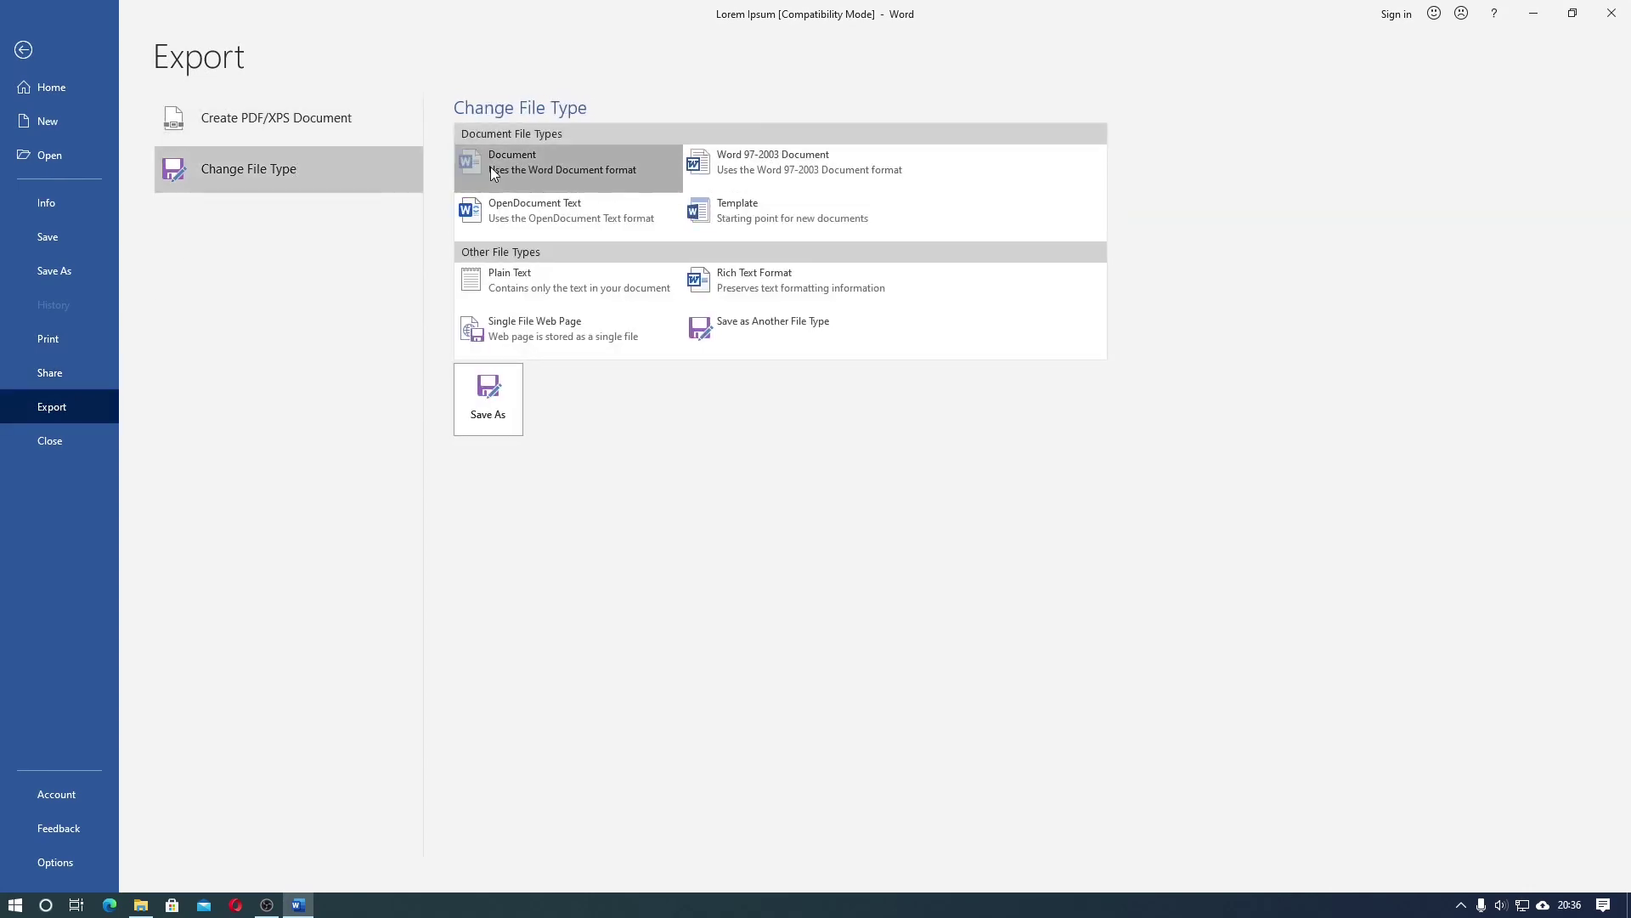
left_click(484, 399)
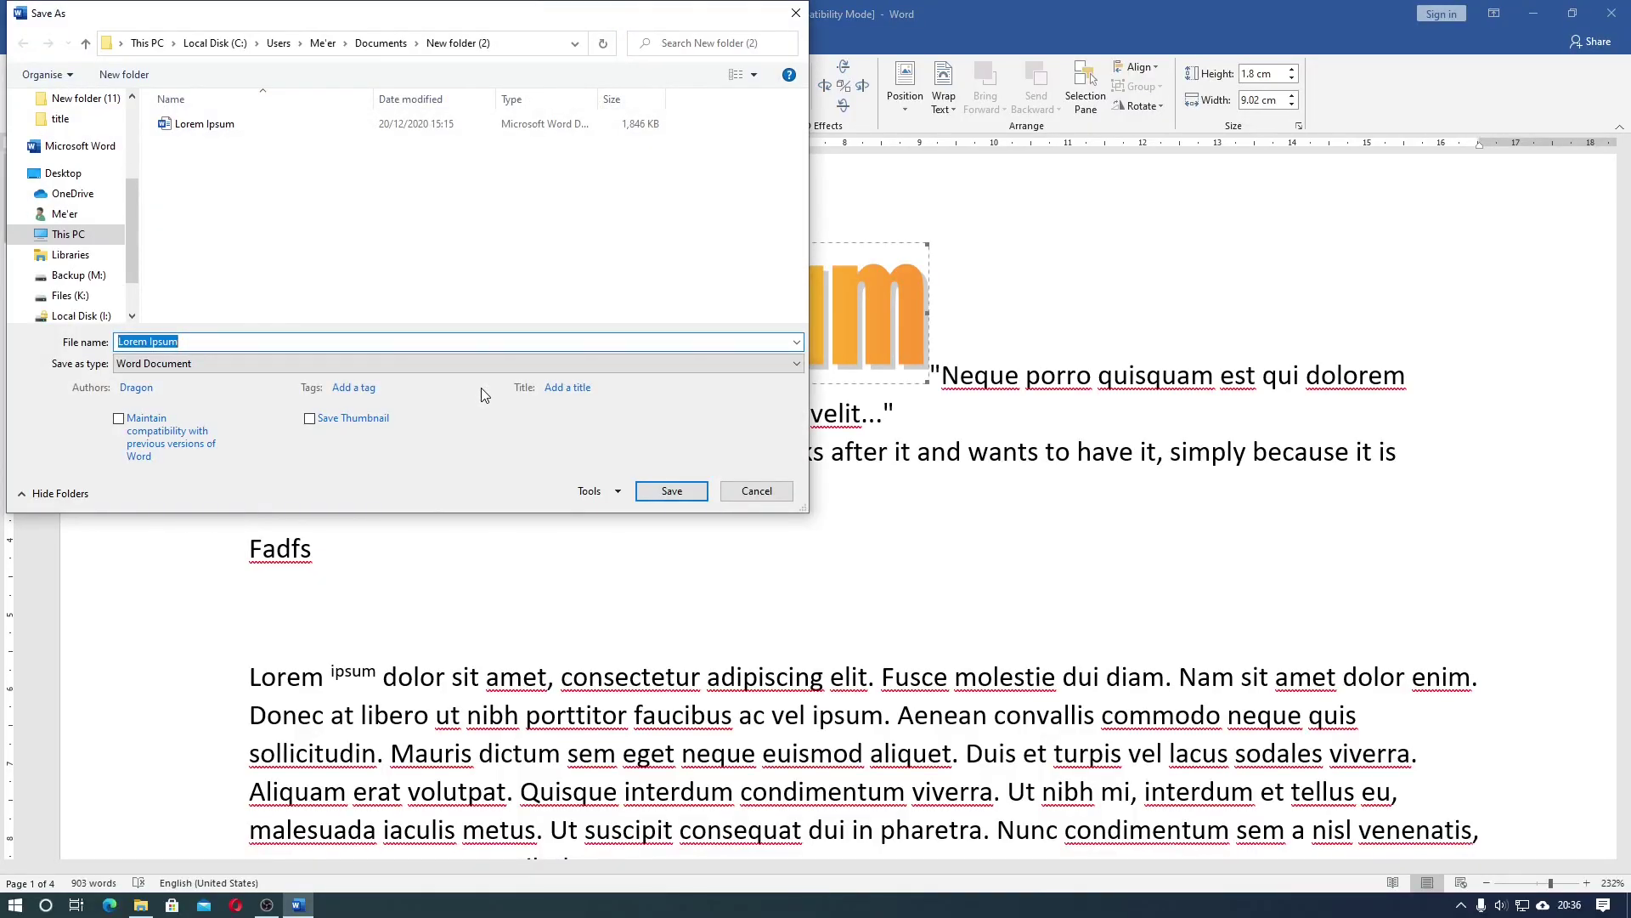
left_click(477, 343)
type("d")
type("ocx")
left_click(671, 491)
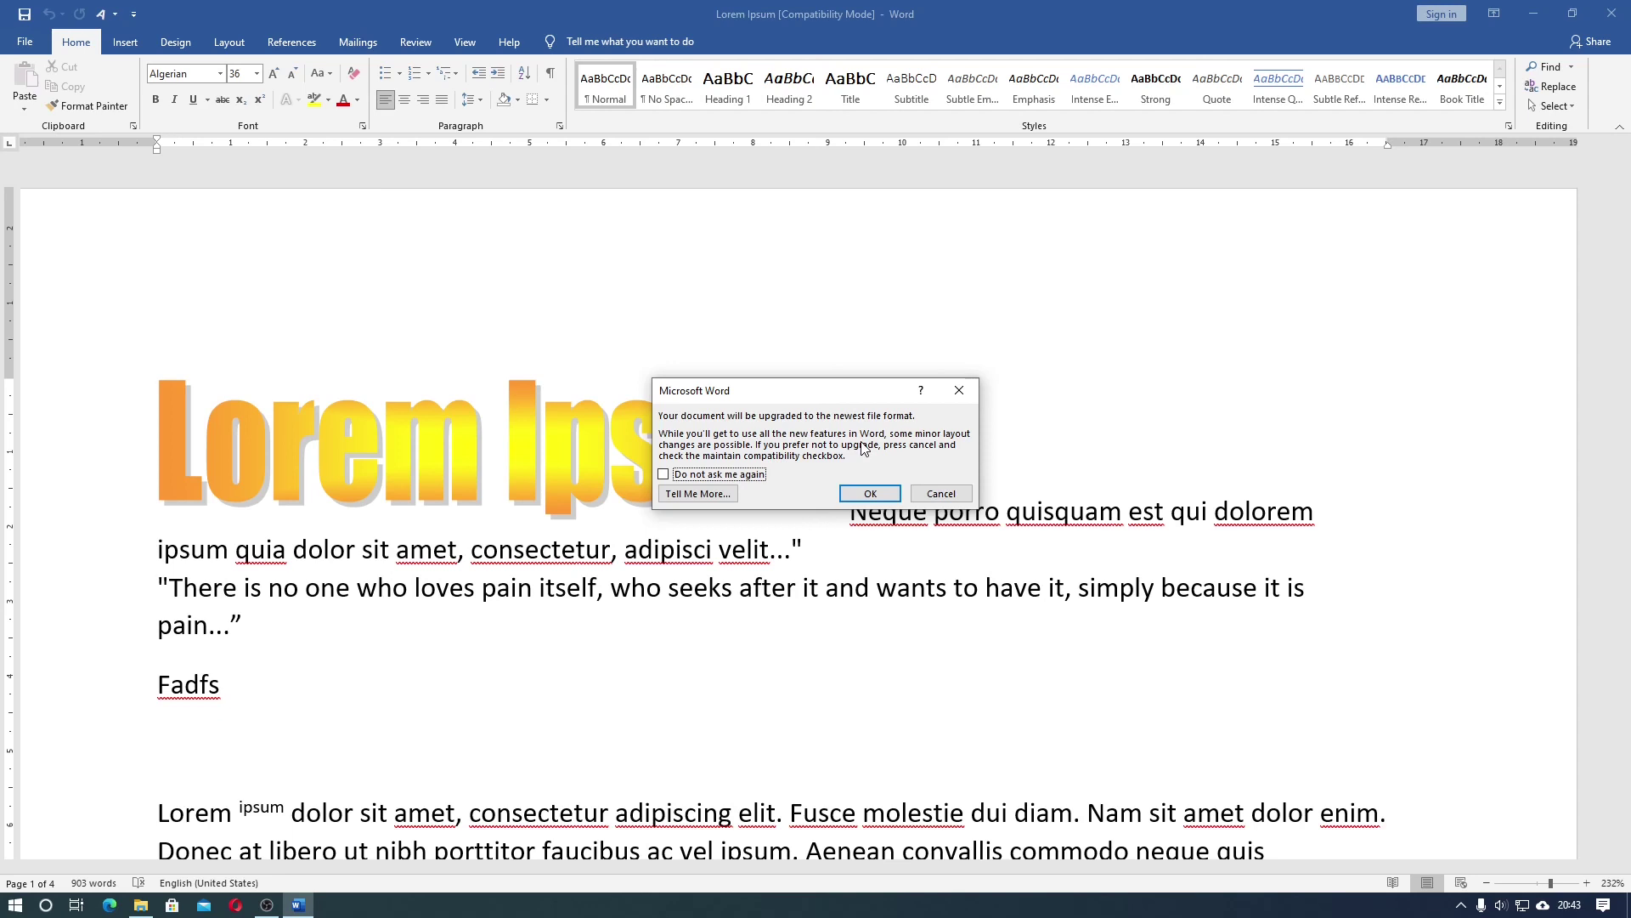
Accept the file-format upgrade and check the WordArt styles gallery without changing the title
left_click(864, 496)
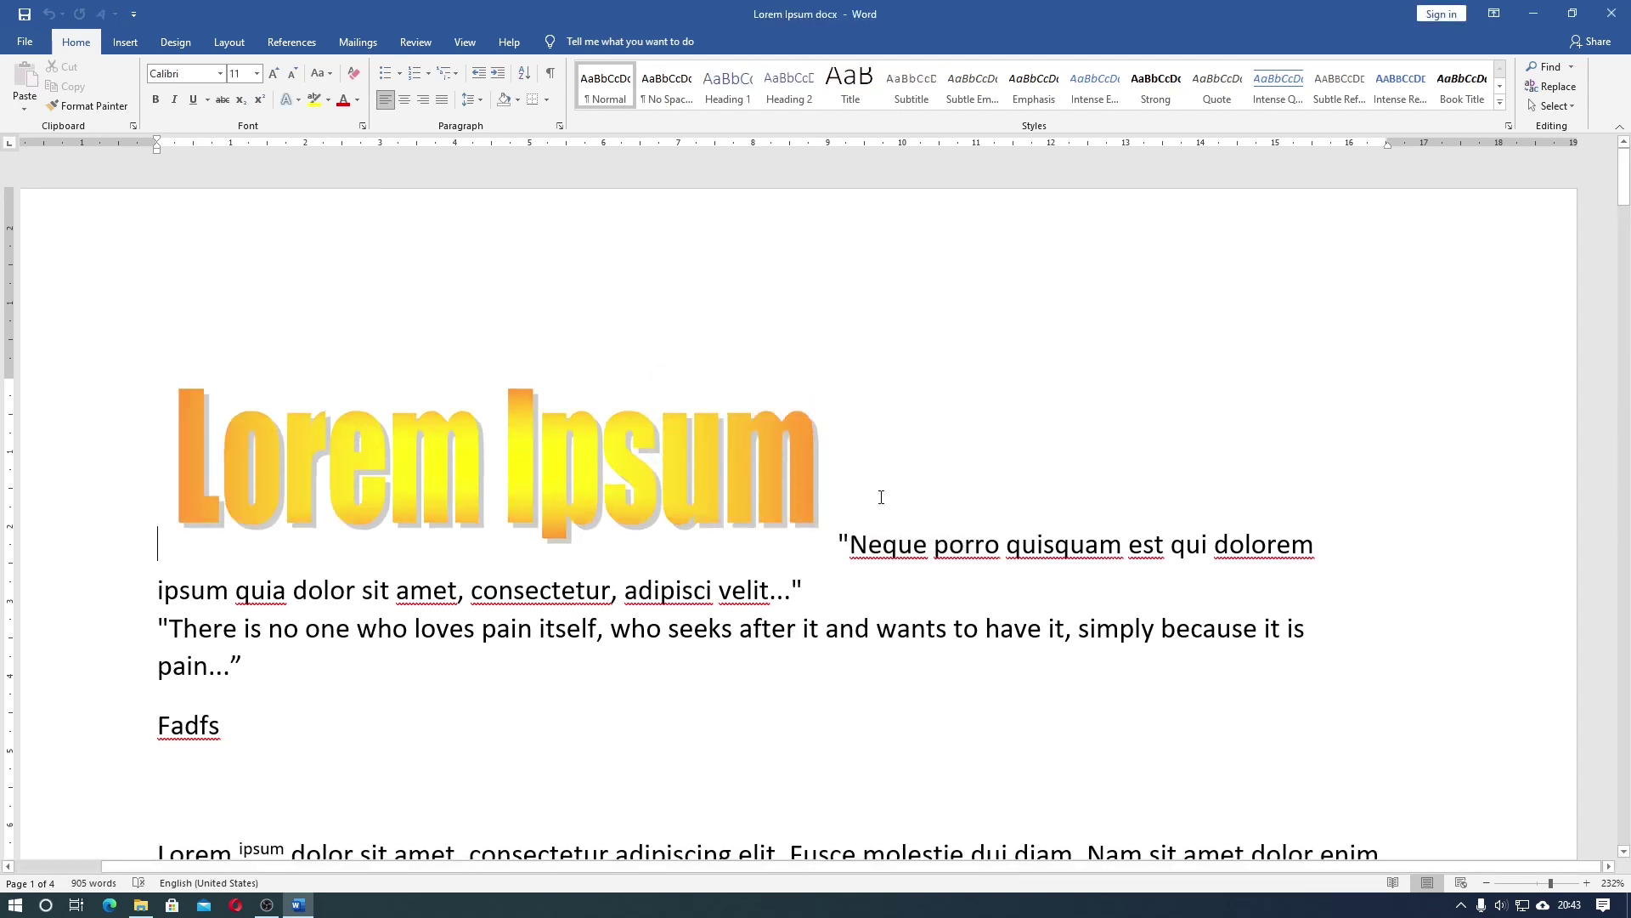
left_click(346, 459)
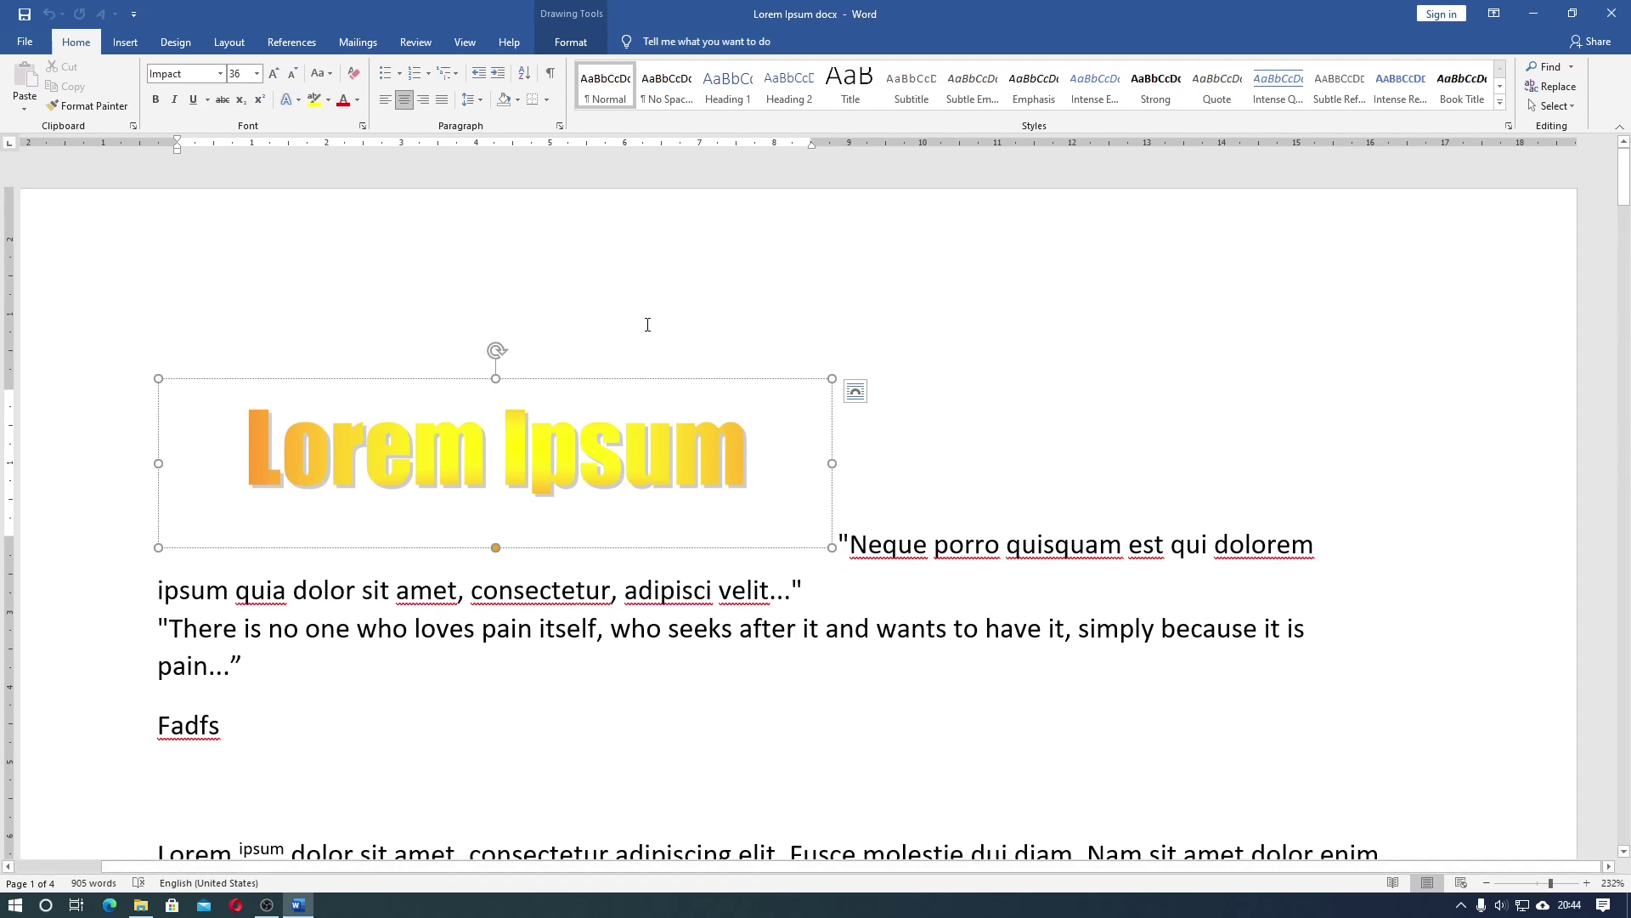
left_click(570, 44)
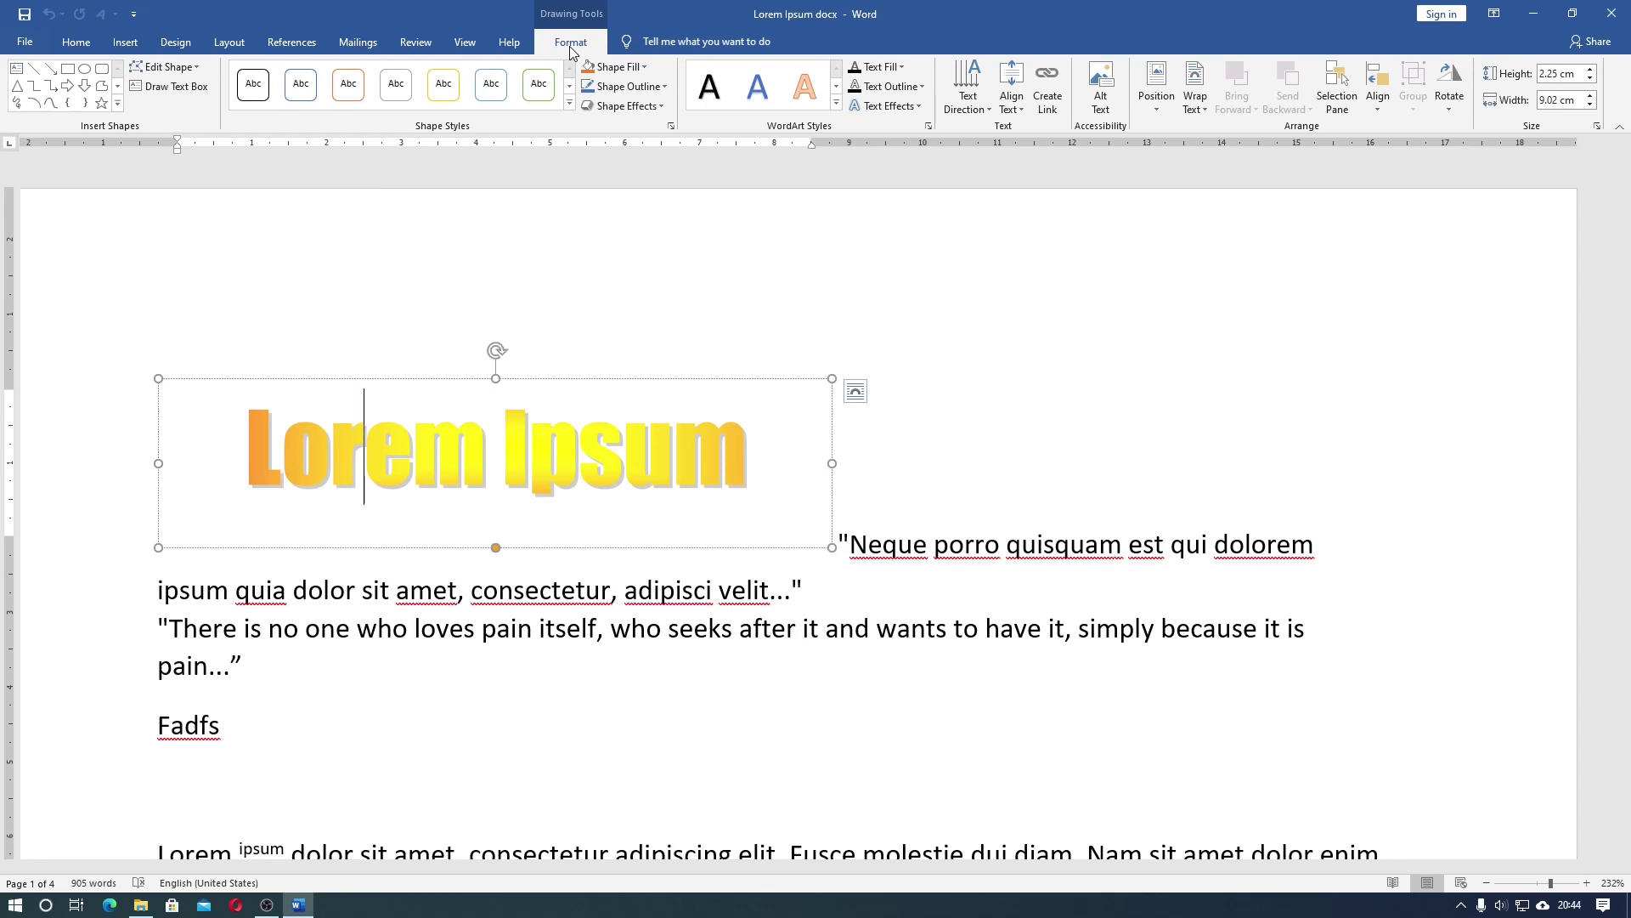
left_click(831, 104)
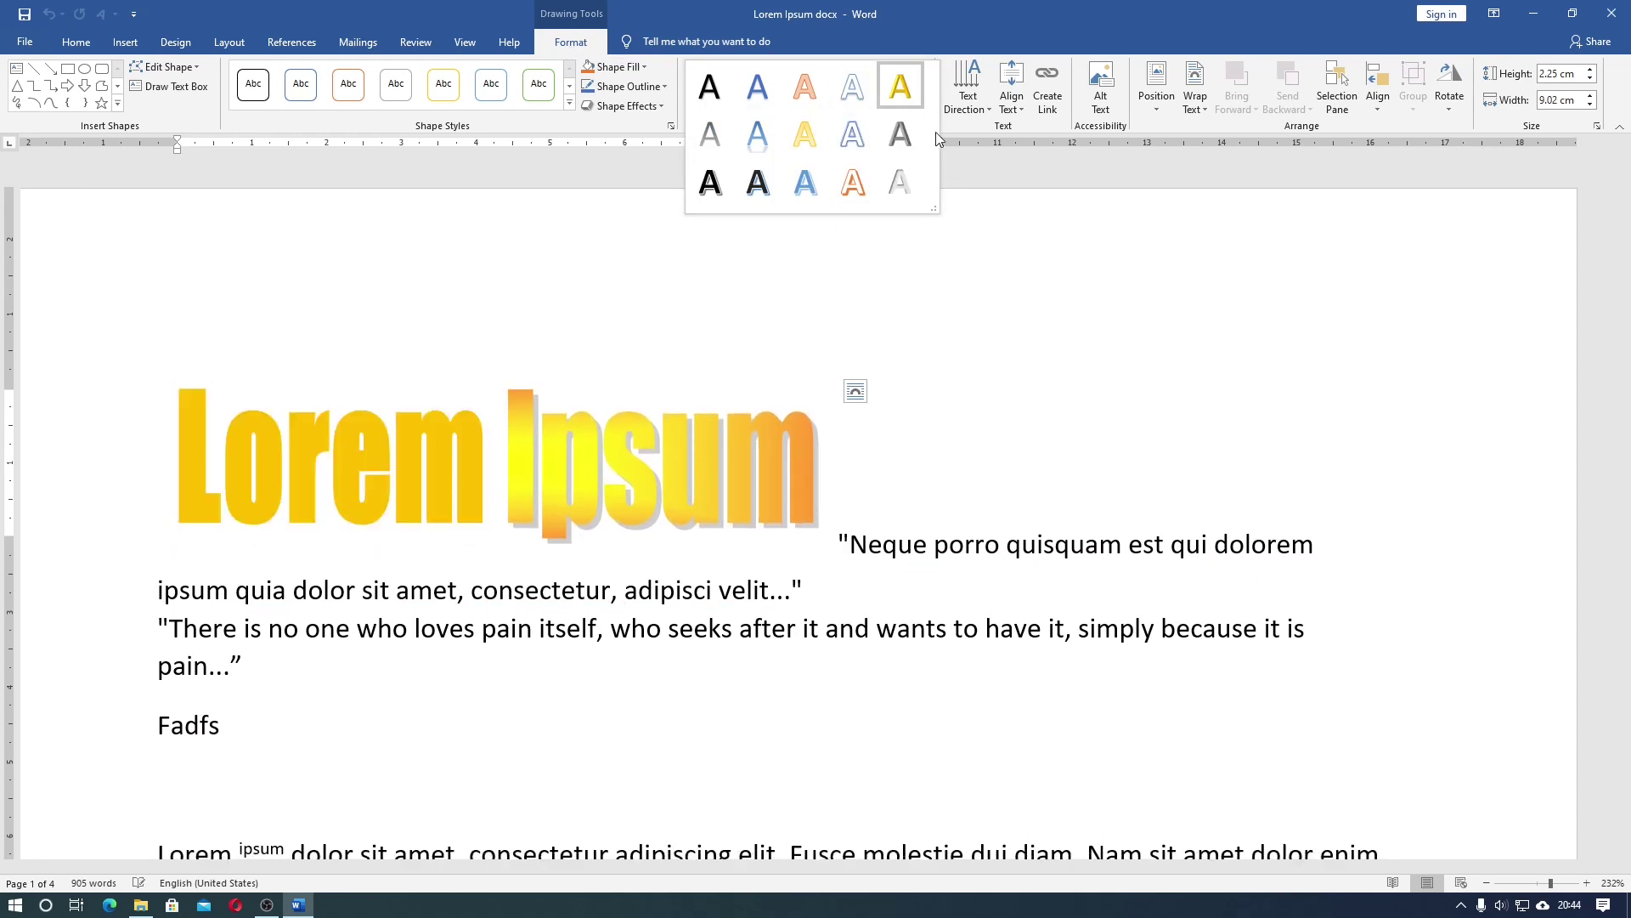
left_click(422, 340)
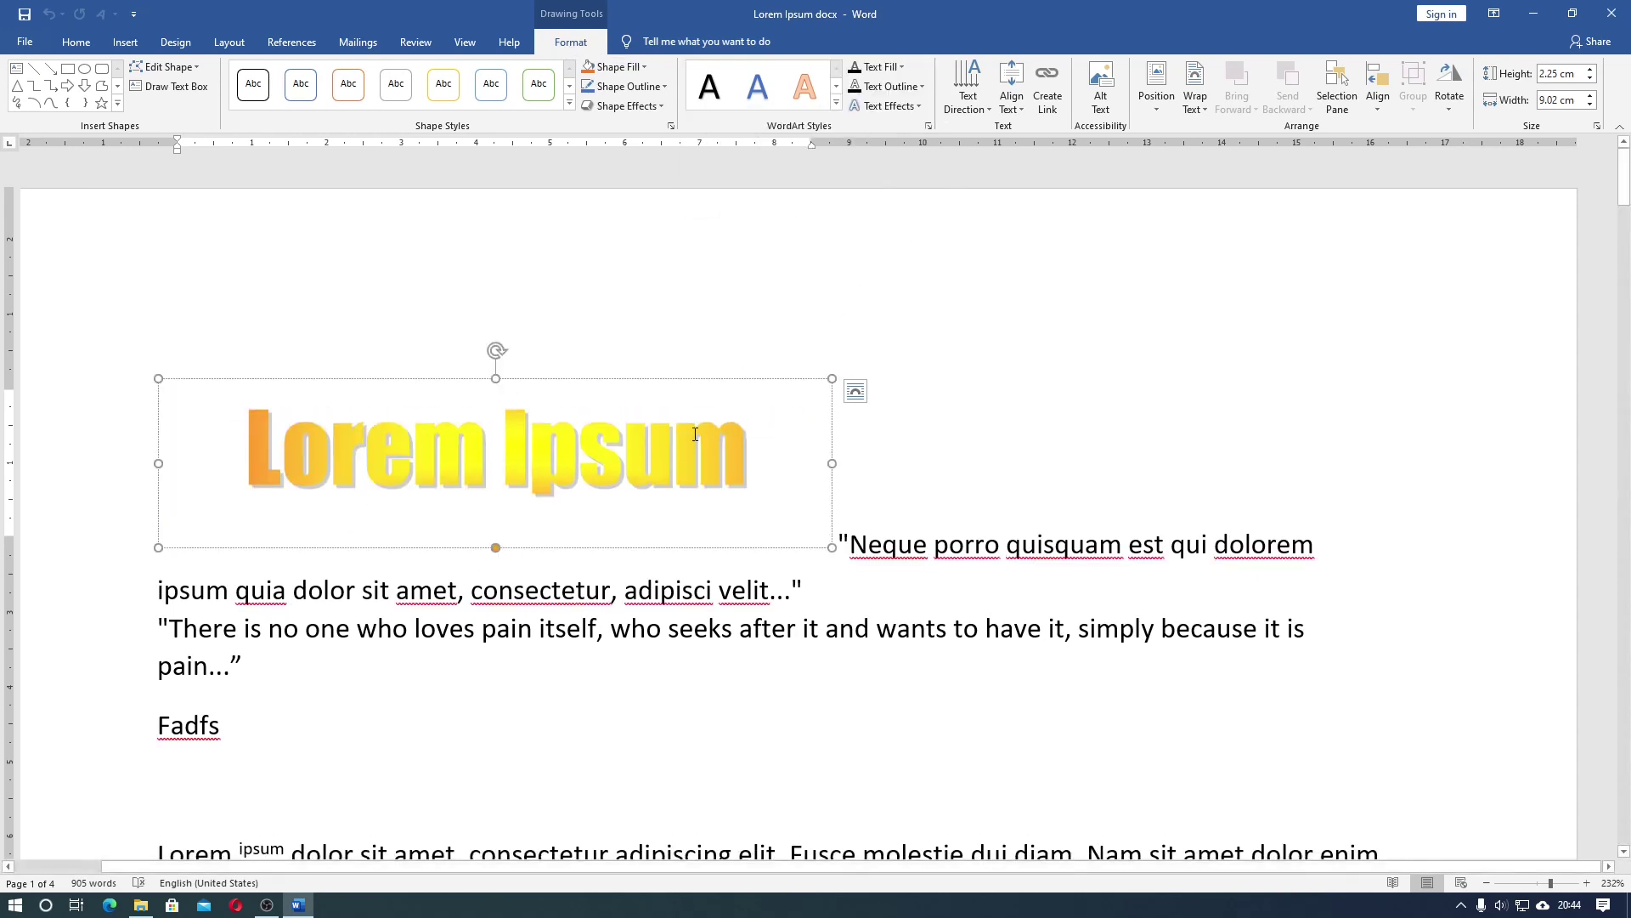
Place the text cursor inside the WordArt title, ending just before 'Lorem'
left_click(918, 426)
left_click(706, 453)
left_click(576, 453)
left_click(244, 452)
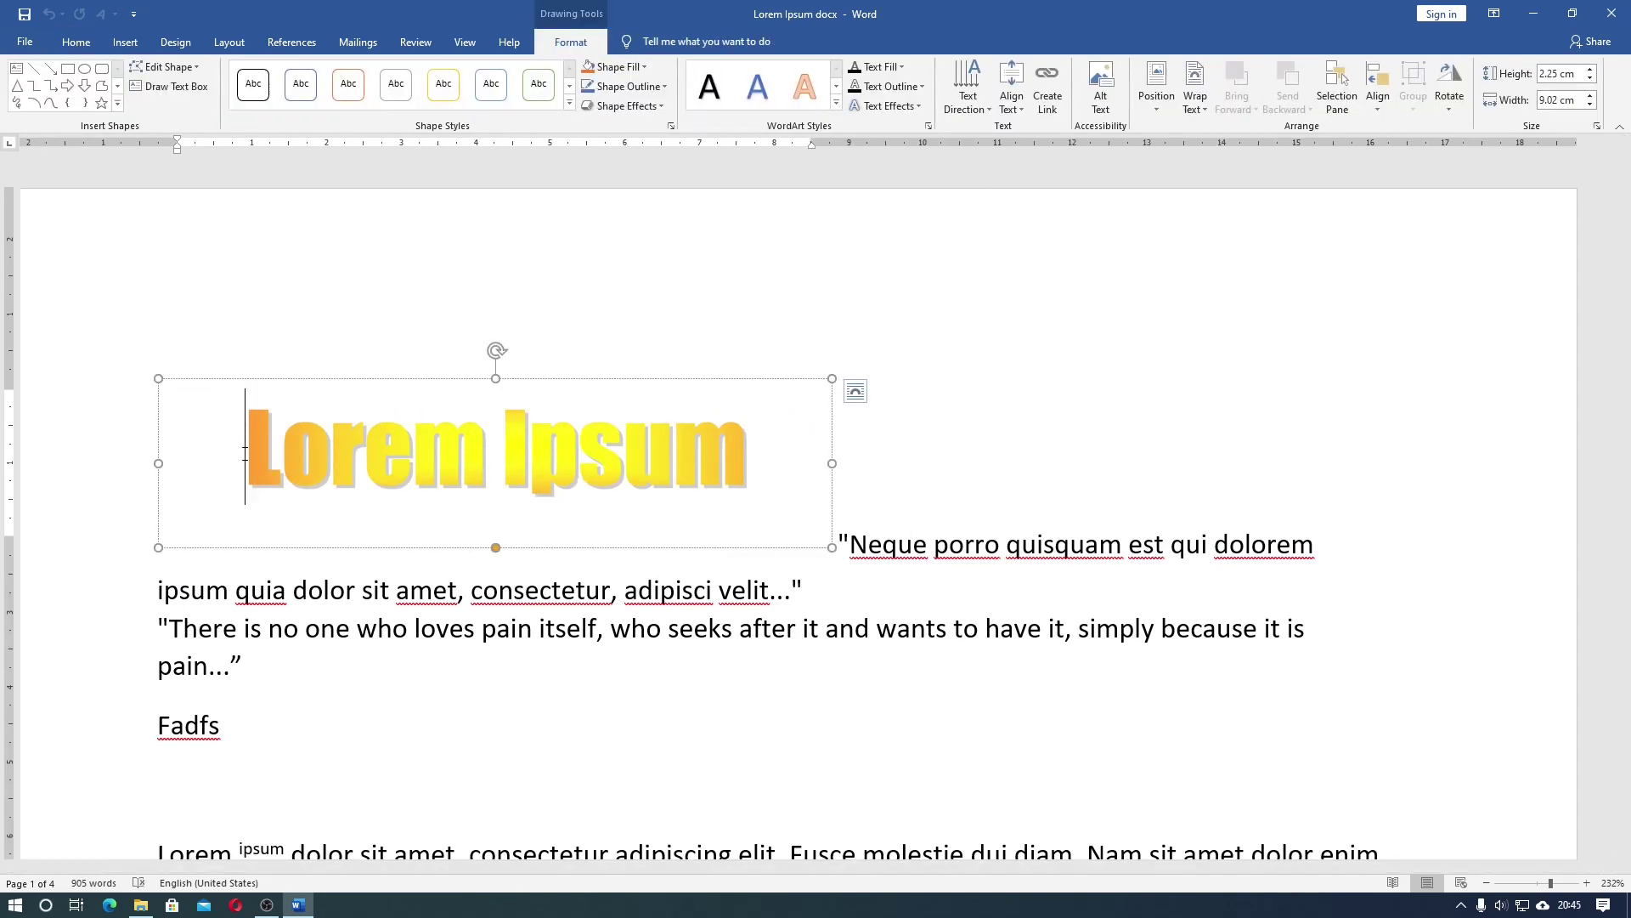